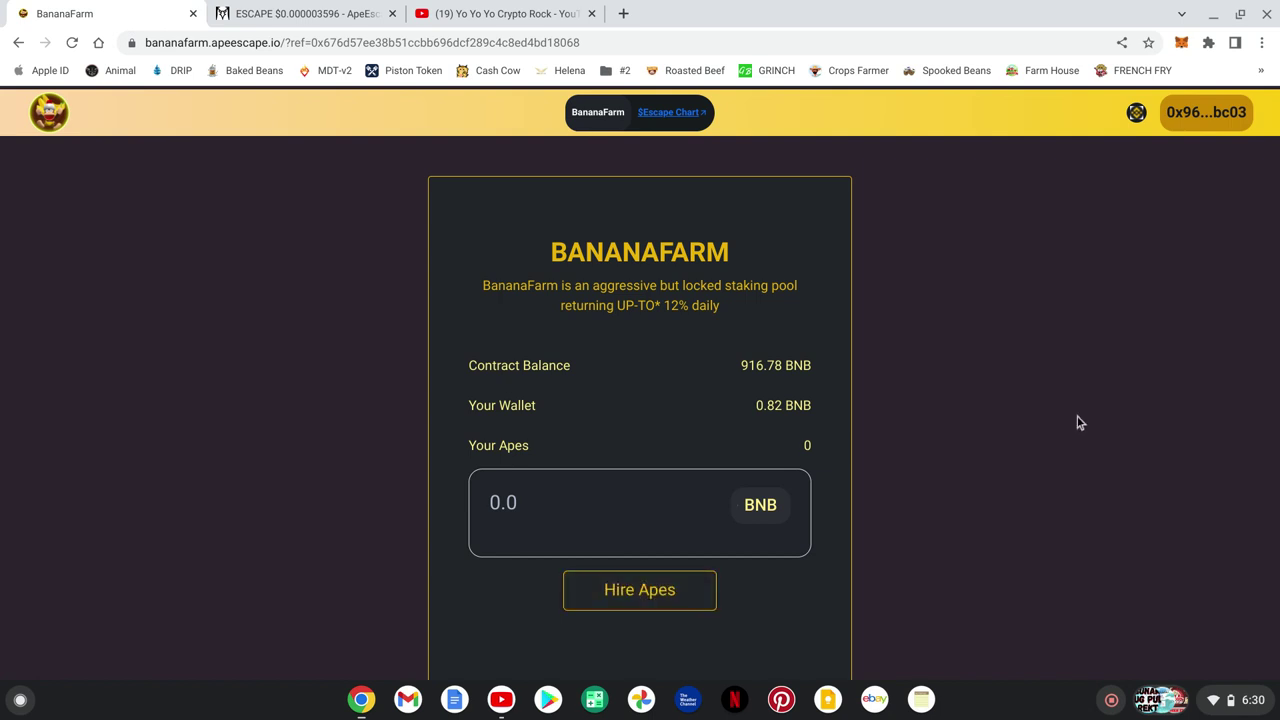
# Step: Switch to the YouTube channel's Videos page listing its recent uploads
pyautogui.click(543, 17)
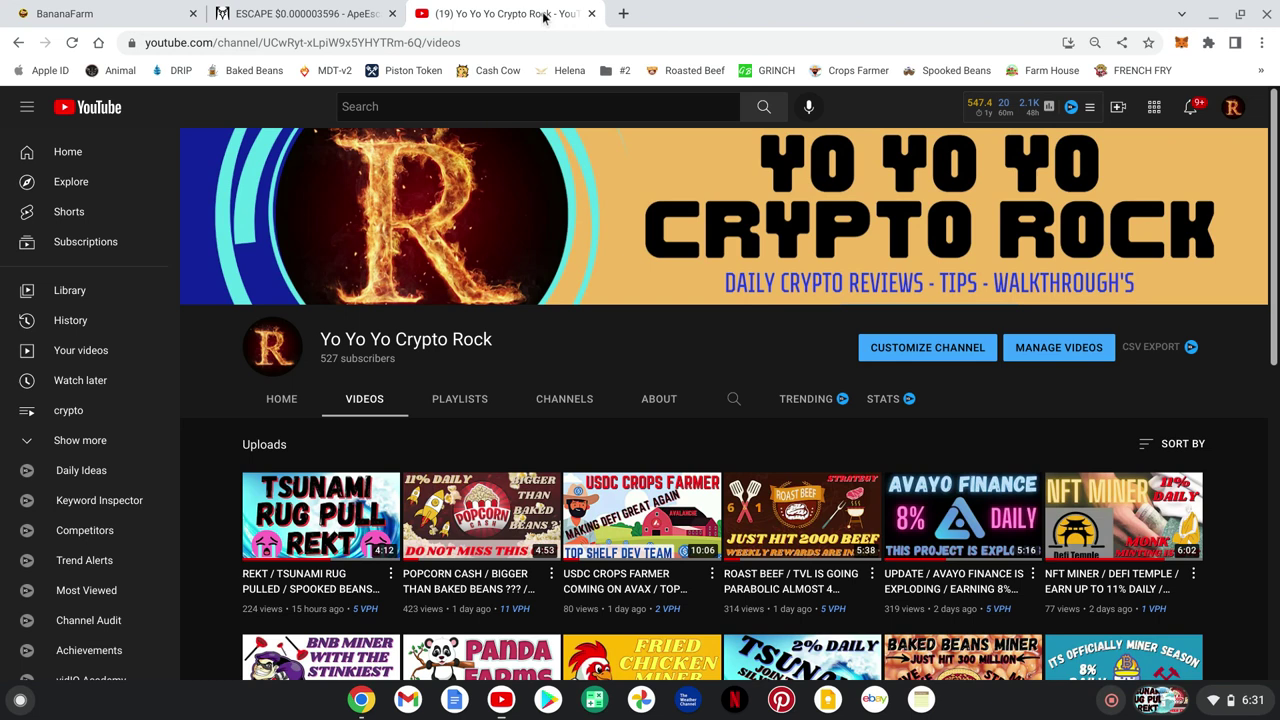
# Step: Return to BananaFarm and scroll past Statistics to the 10% referral-link section
pyautogui.click(143, 12)
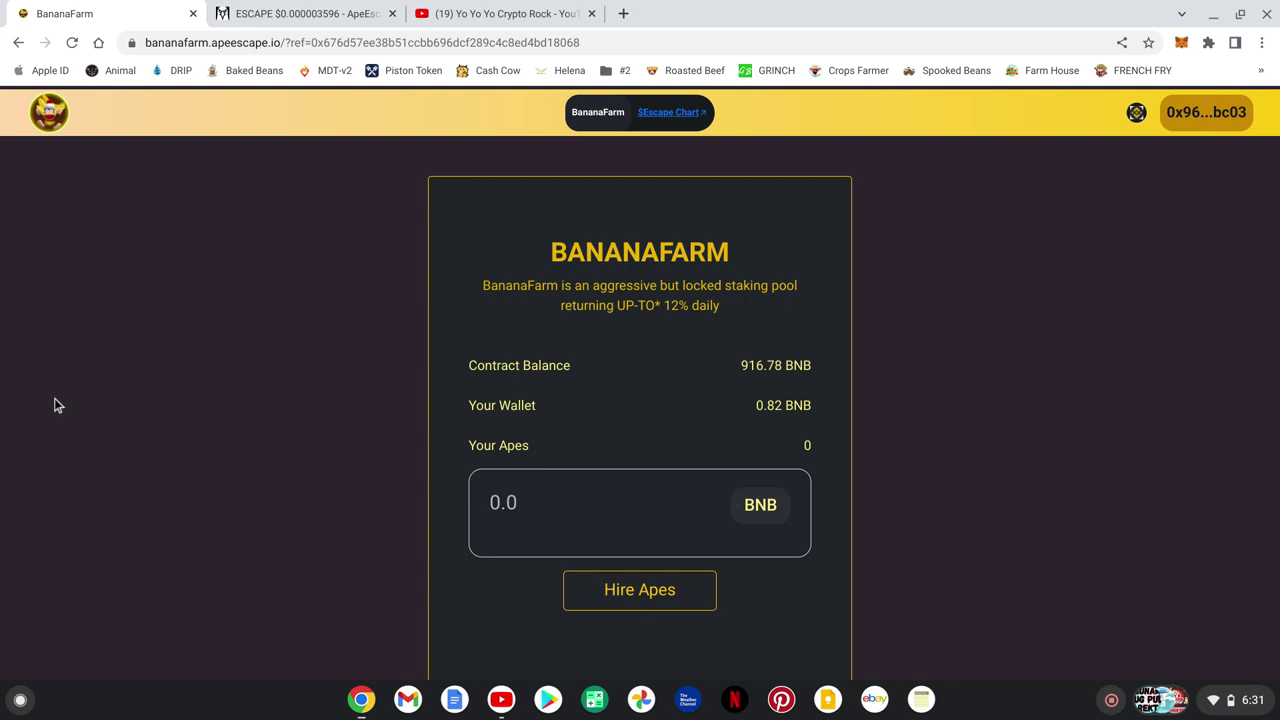
pyautogui.scroll(-5, 949, 400)
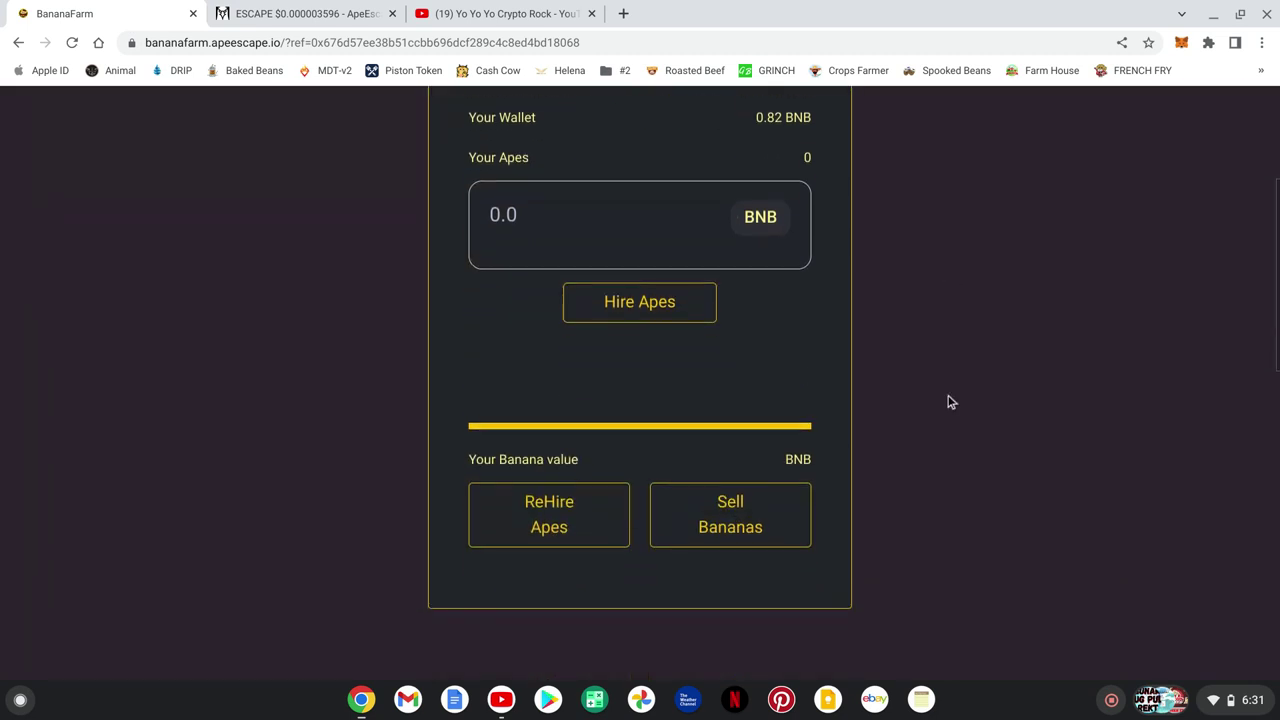
pyautogui.scroll(-3, 951, 402)
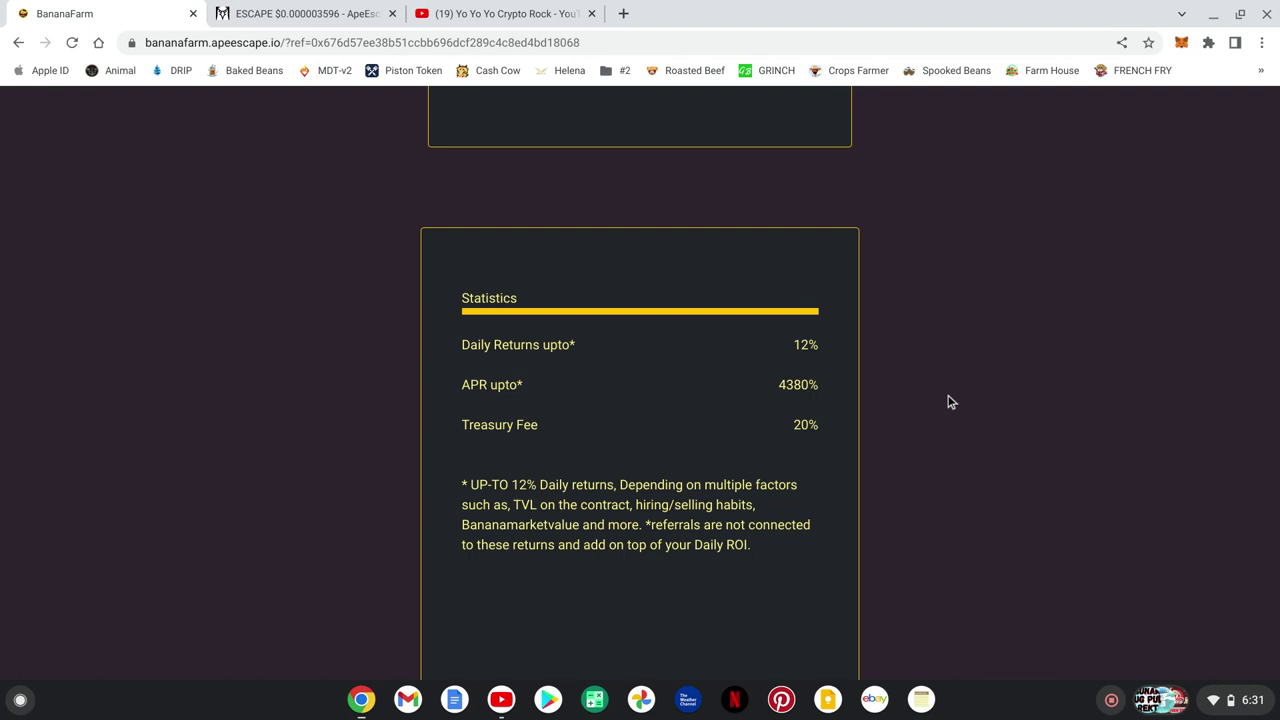
pyautogui.scroll(-5, 951, 402)
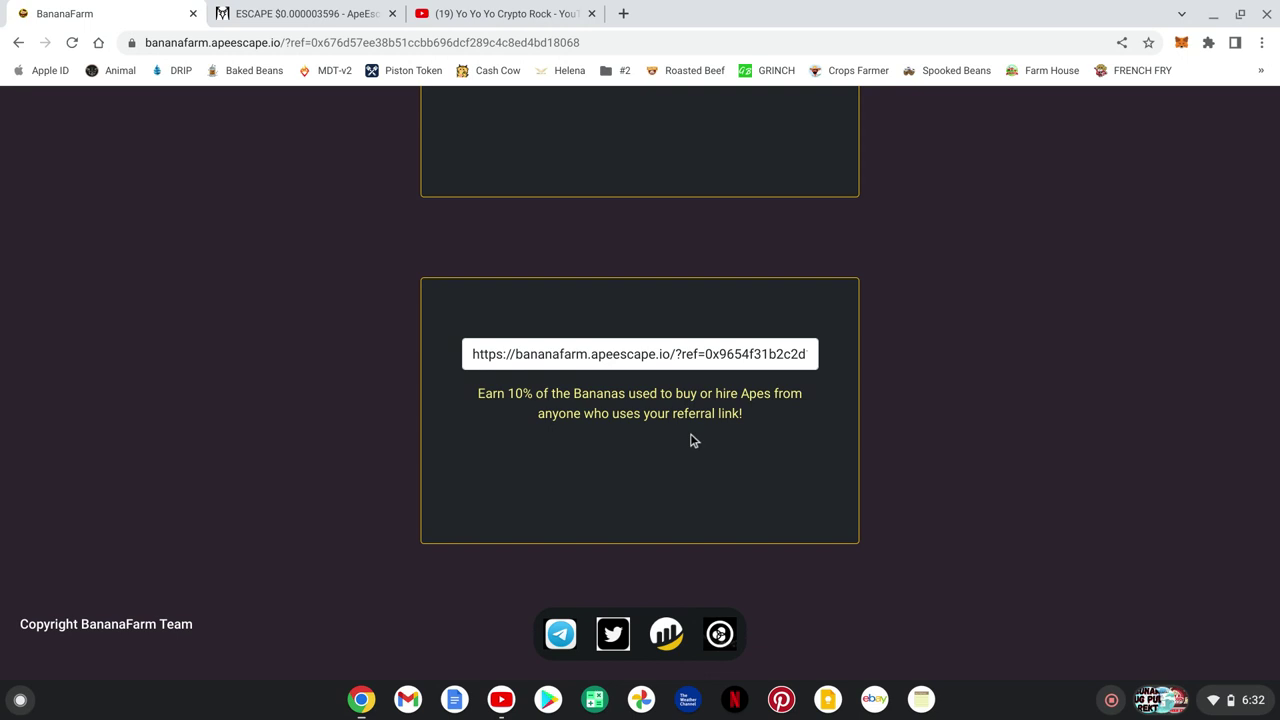
# Step: Enter 0.55 BNB, submit Hire Apes, and confirm the deposit in MetaMask
pyautogui.scroll(10, 325, 484)
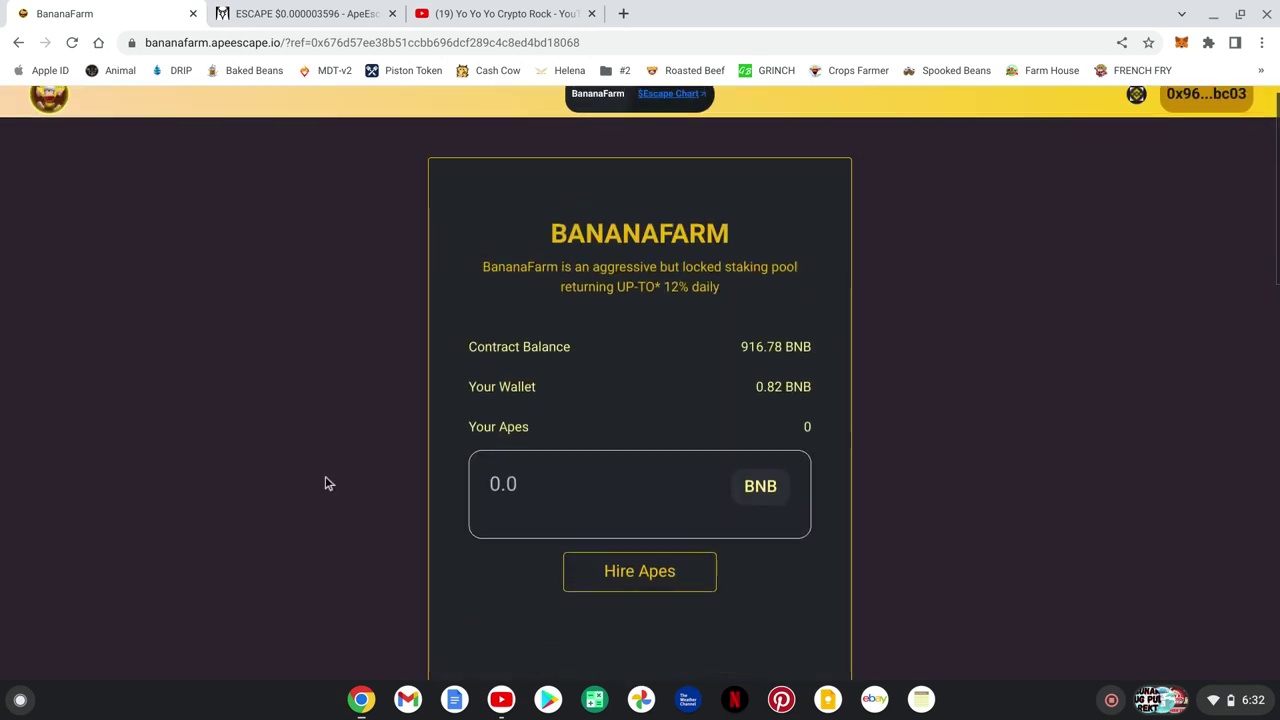
pyautogui.scroll(-1, 325, 484)
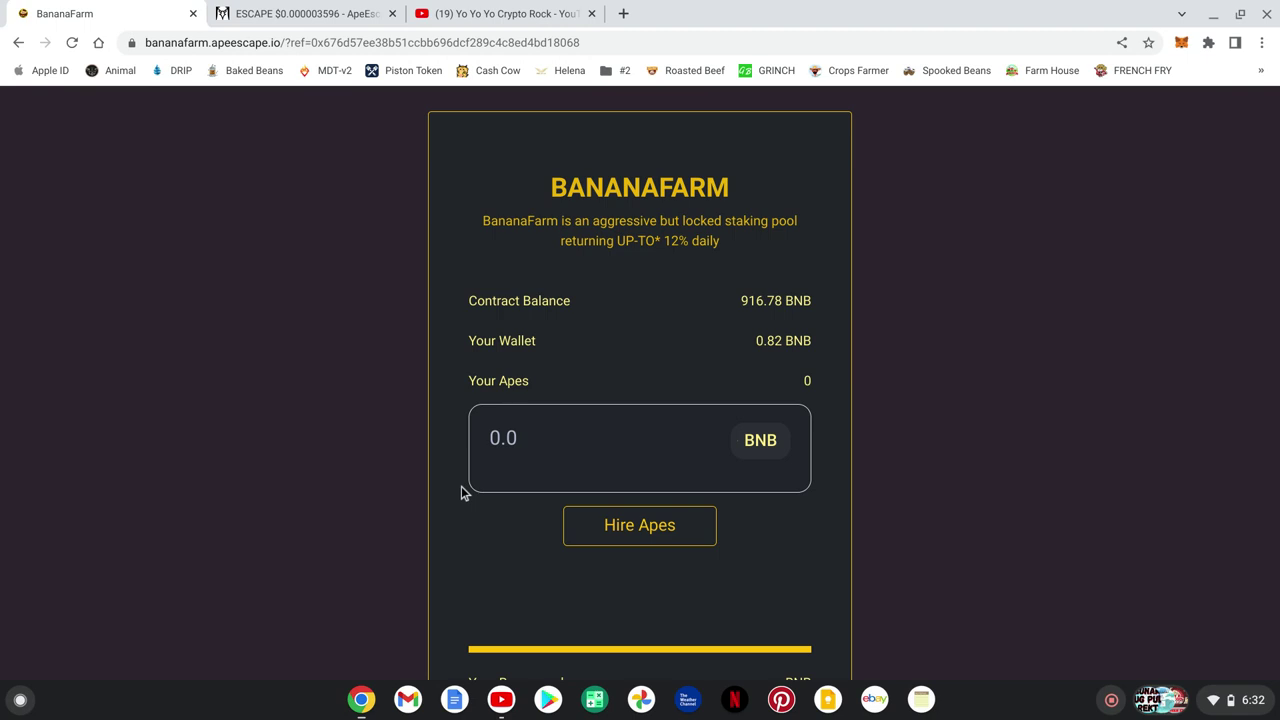
pyautogui.click(524, 437)
pyautogui.write('.55')
pyautogui.click(637, 532)
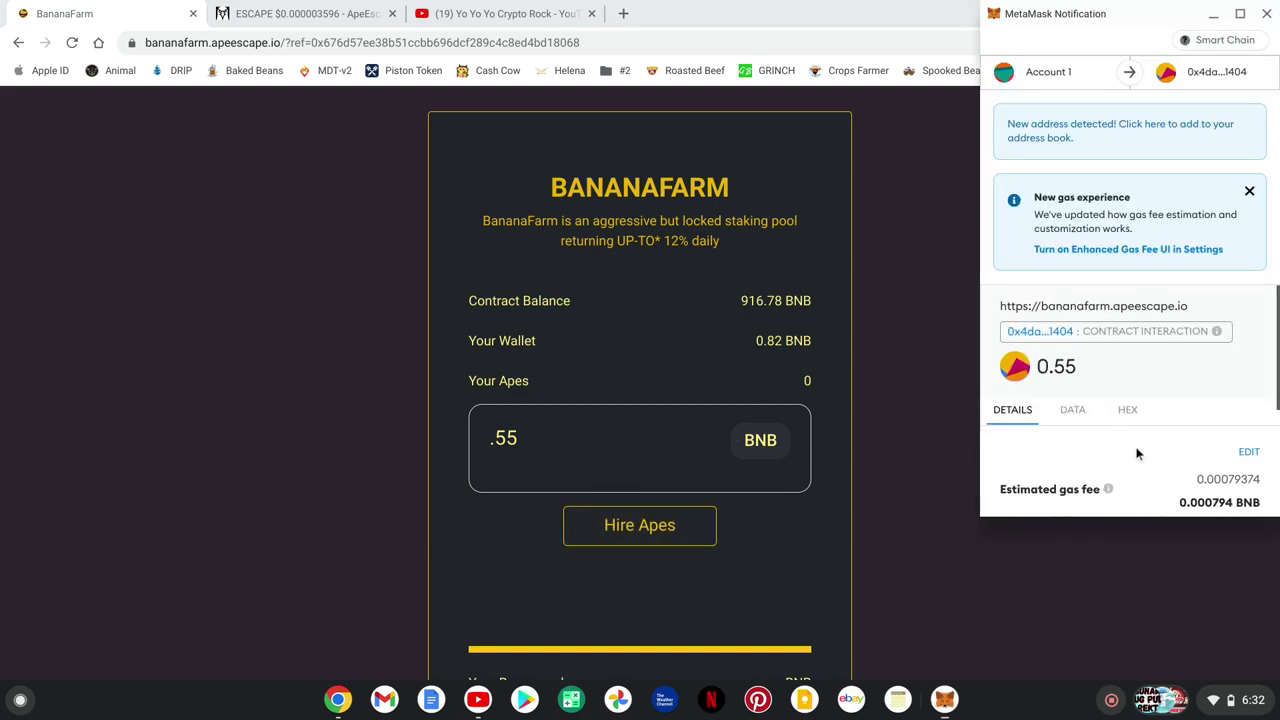
pyautogui.scroll(-3, 1150, 445)
pyautogui.click(1187, 482)
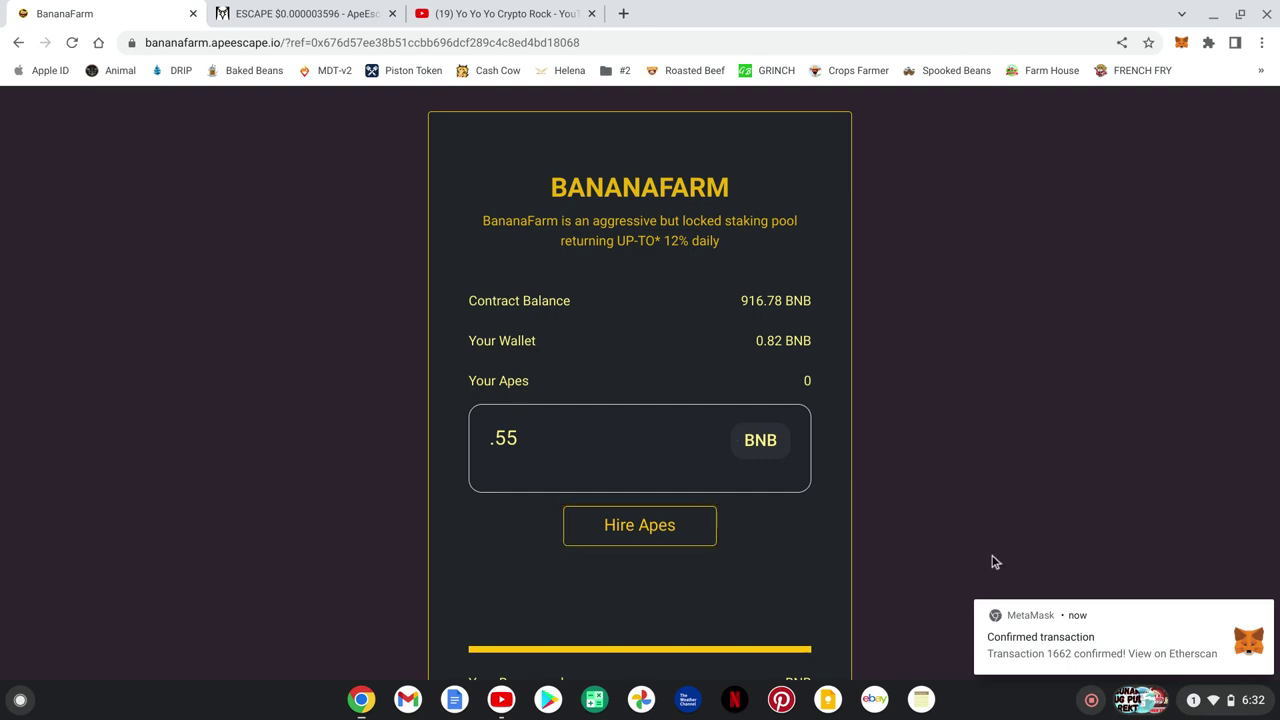
# Step: Reload BananaFarm to show 3470 apes, 0.27 BNB left and a 0.000004 BNB Banana value
pyautogui.click(71, 42)
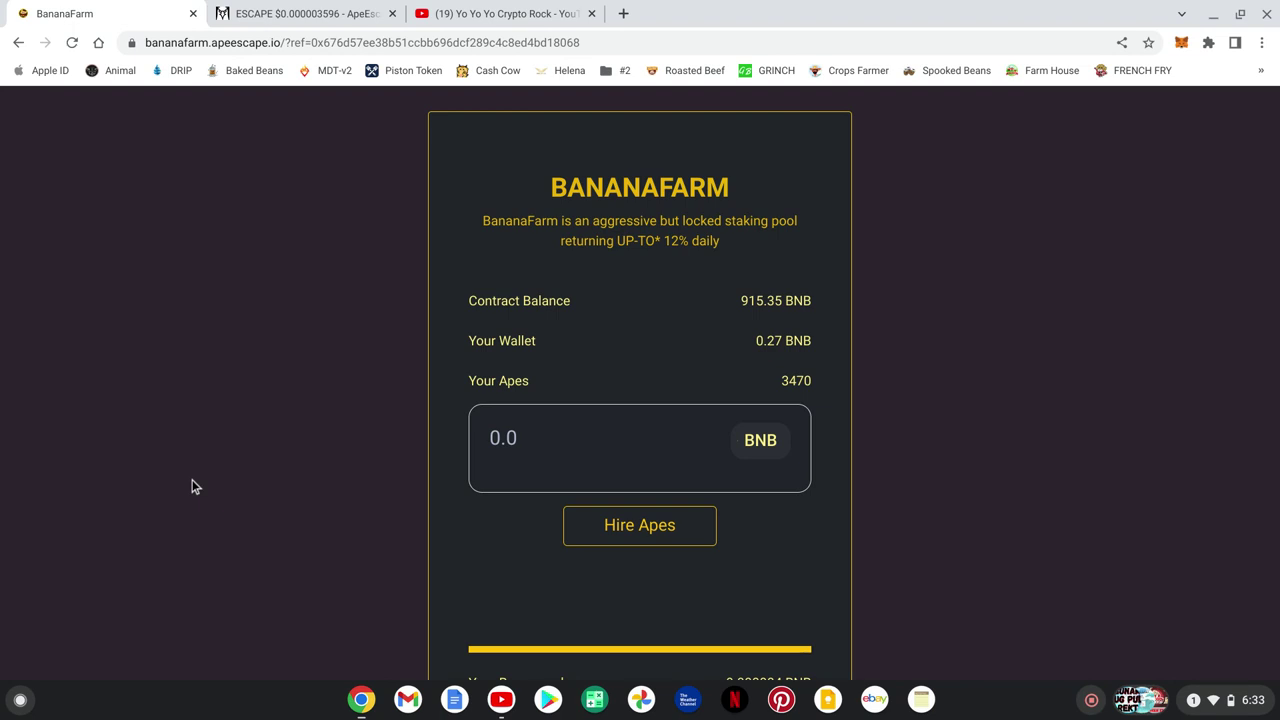
pyautogui.scroll(-4, 290, 403)
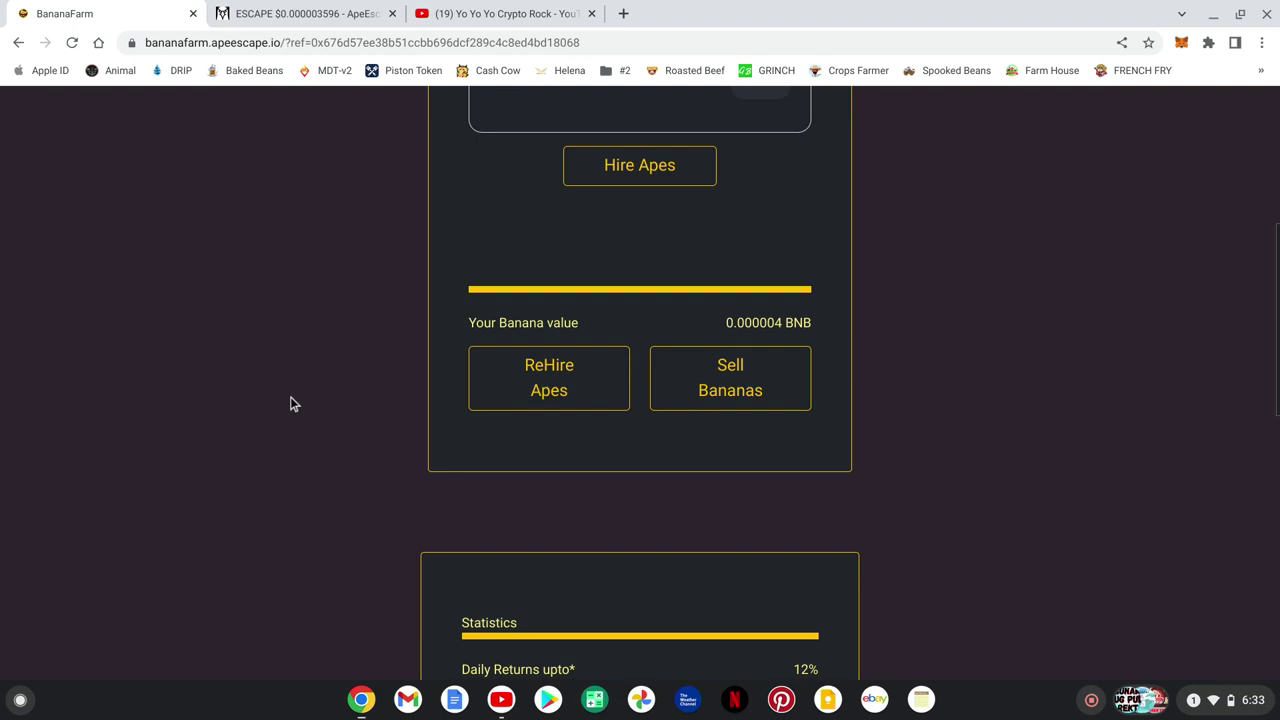
pyautogui.scroll(1, 290, 403)
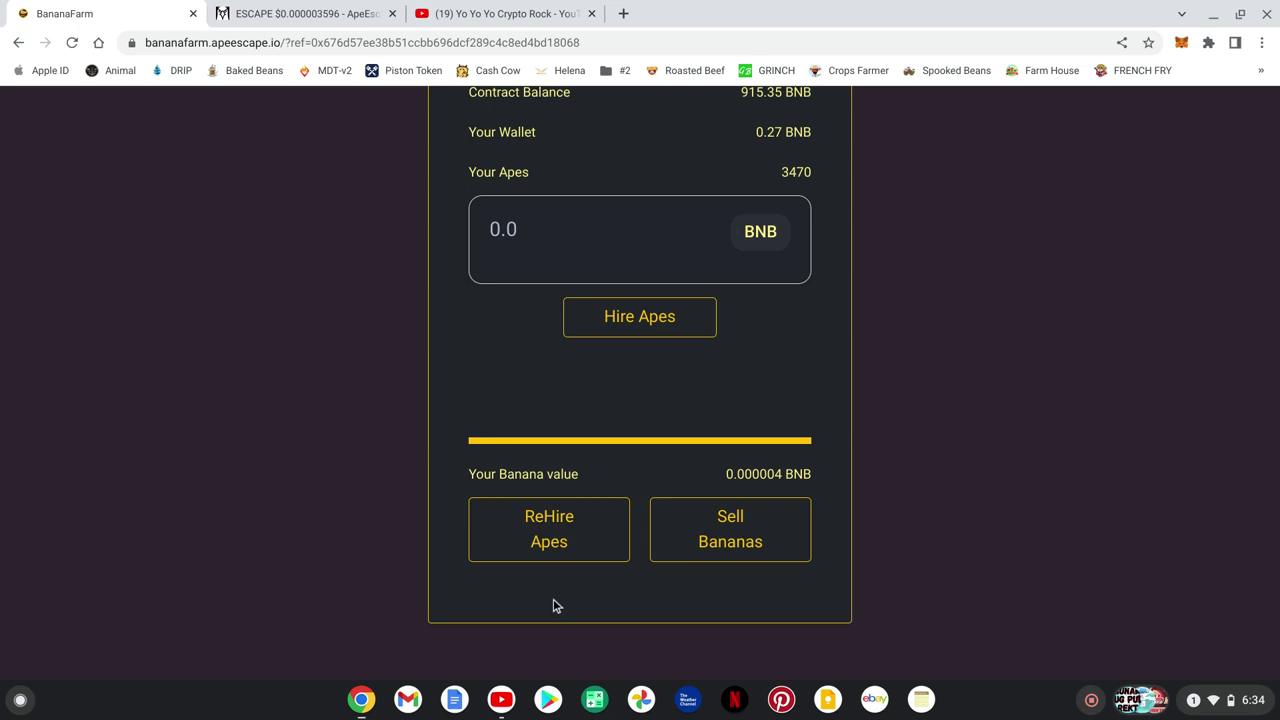
pyautogui.scroll(2, 366, 514)
pyautogui.scroll(-1, 368, 514)
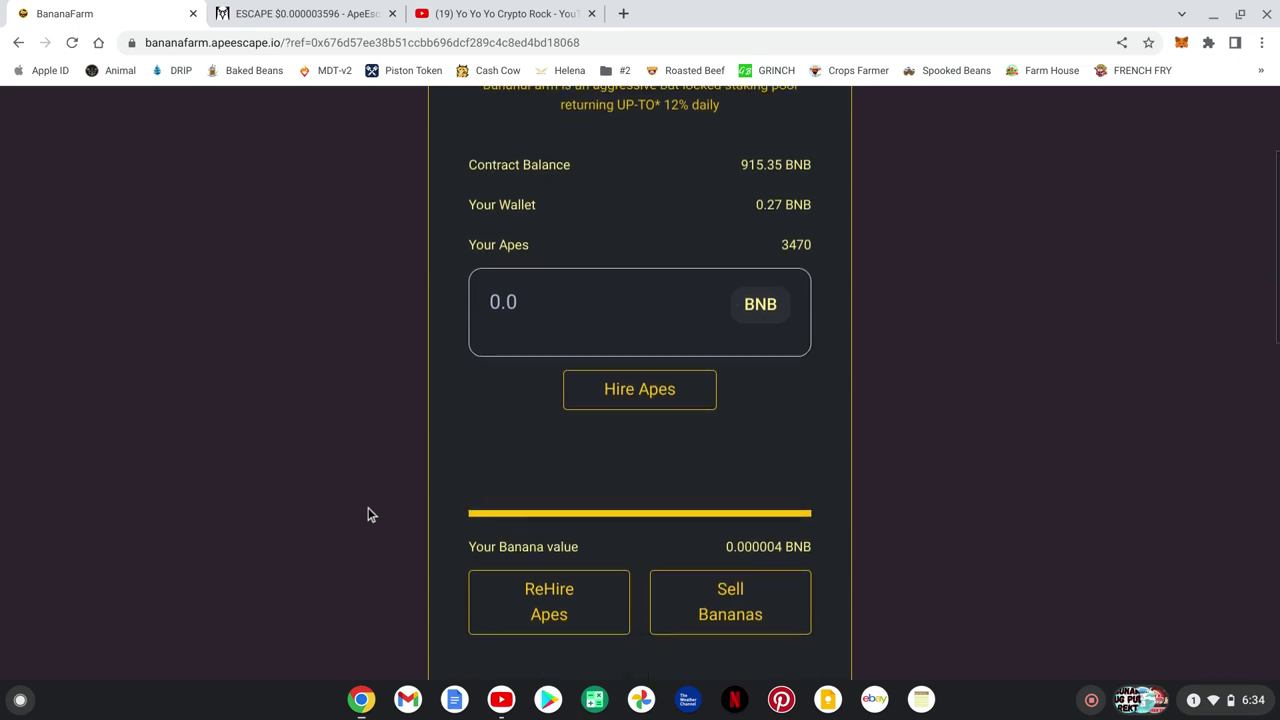
pyautogui.scroll(2, 368, 514)
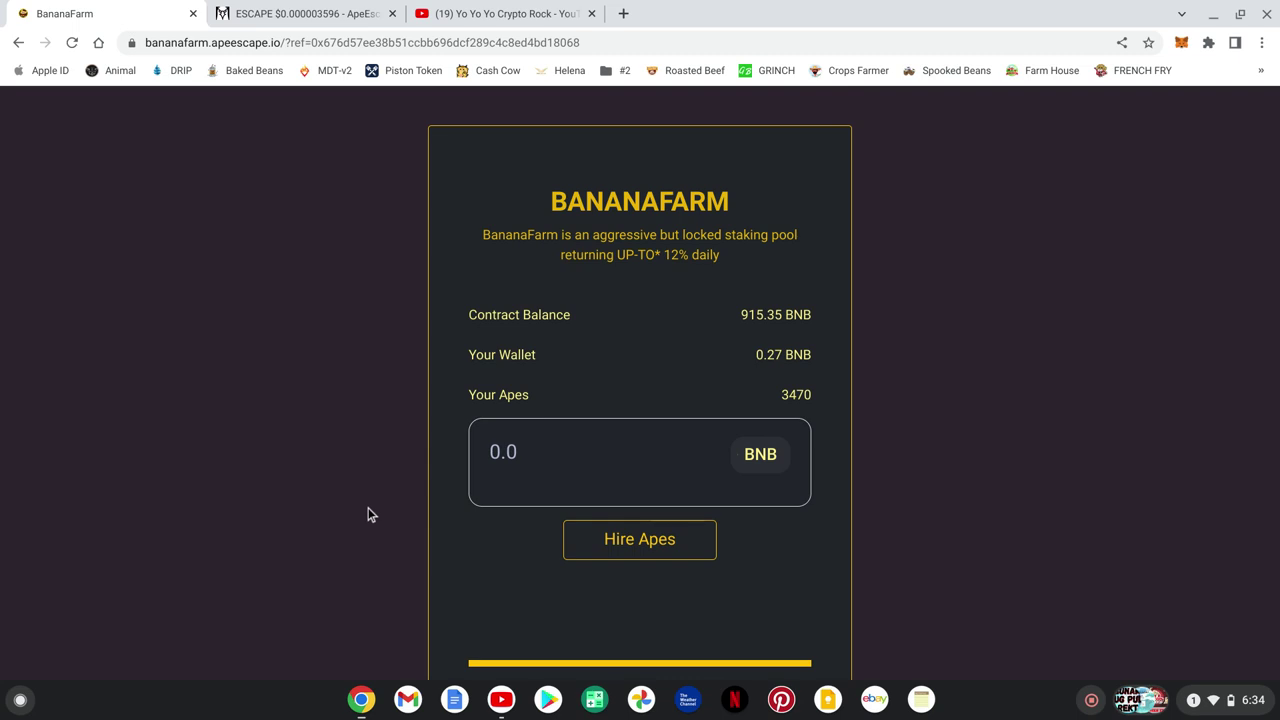
pyautogui.scroll(-1, 368, 512)
pyautogui.scroll(-3, 368, 514)
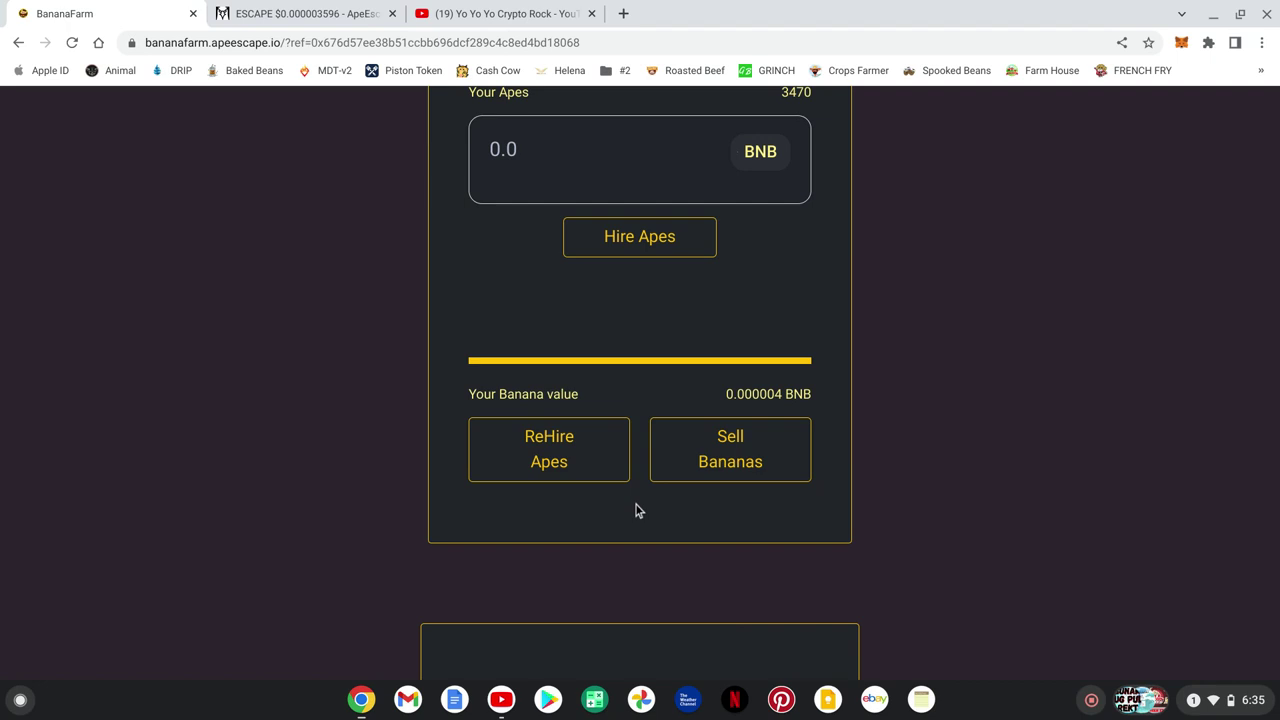
pyautogui.scroll(-9, 308, 476)
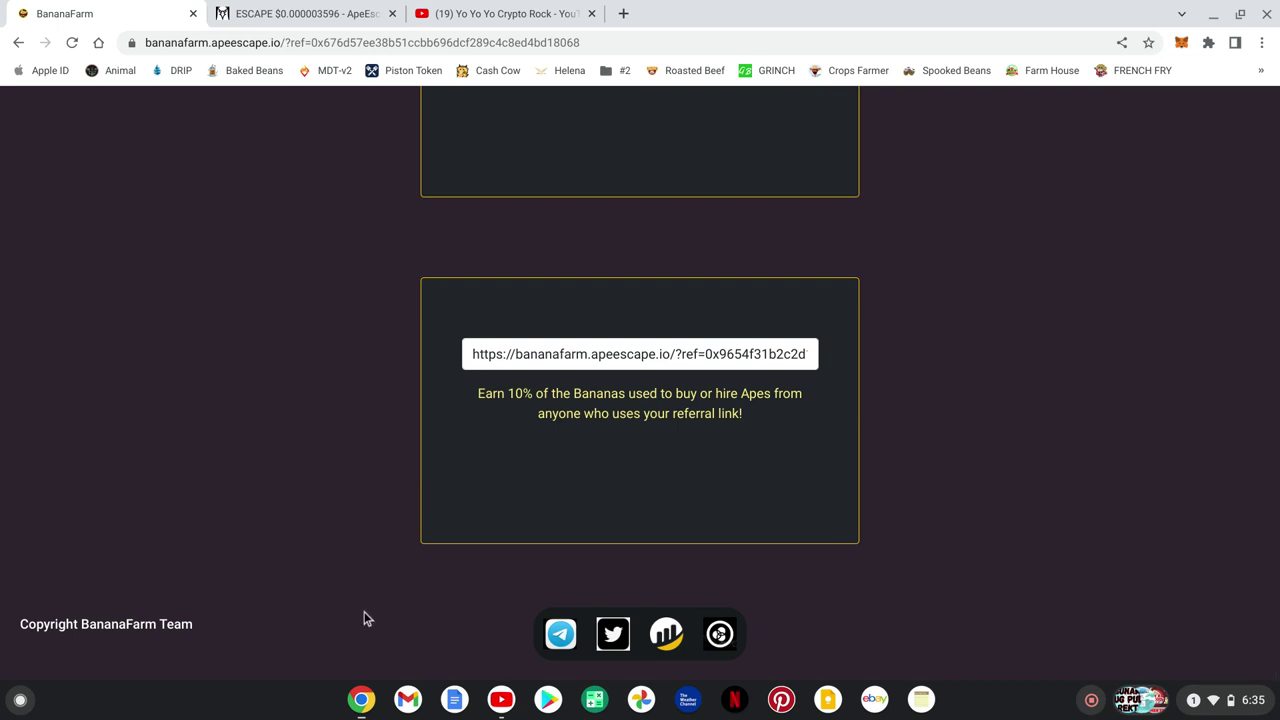
pyautogui.scroll(1, 320, 595)
pyautogui.scroll(15, 320, 595)
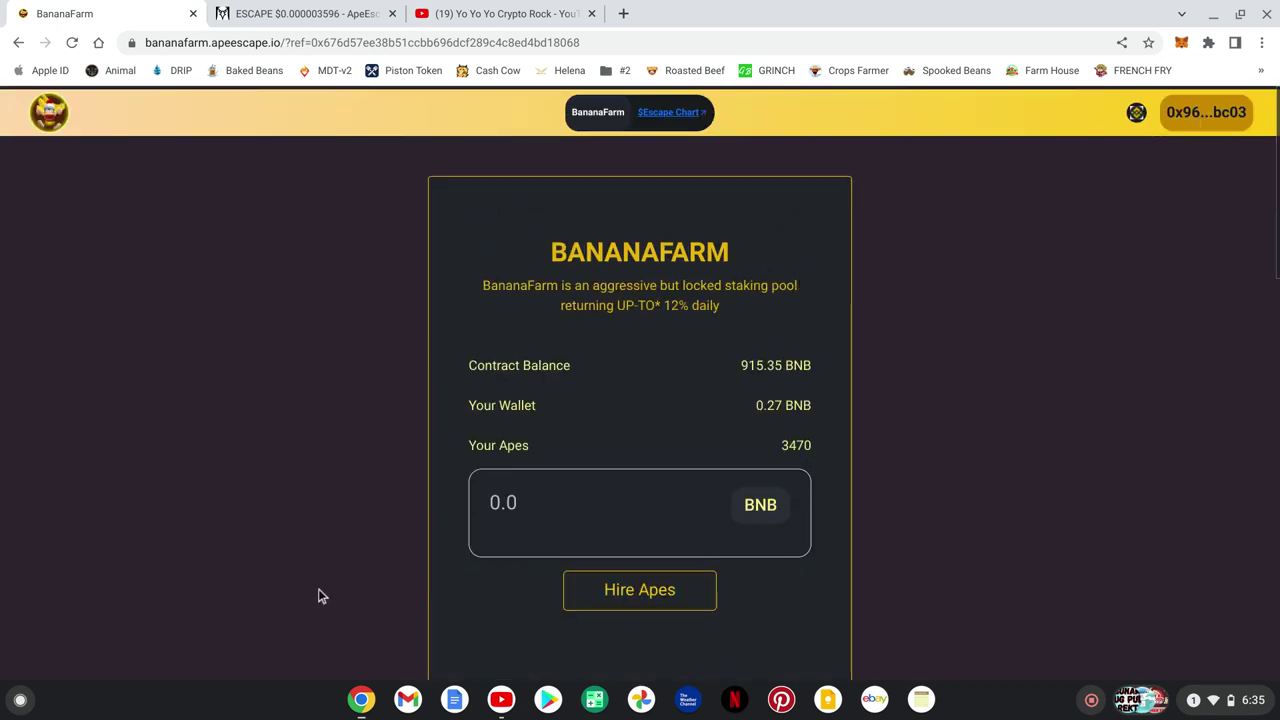
# Step: Bring up the Dexscreener ESCAPE/WBNB chart and scroll its info panel to Trade on PancakeSwap
pyautogui.click(308, 13)
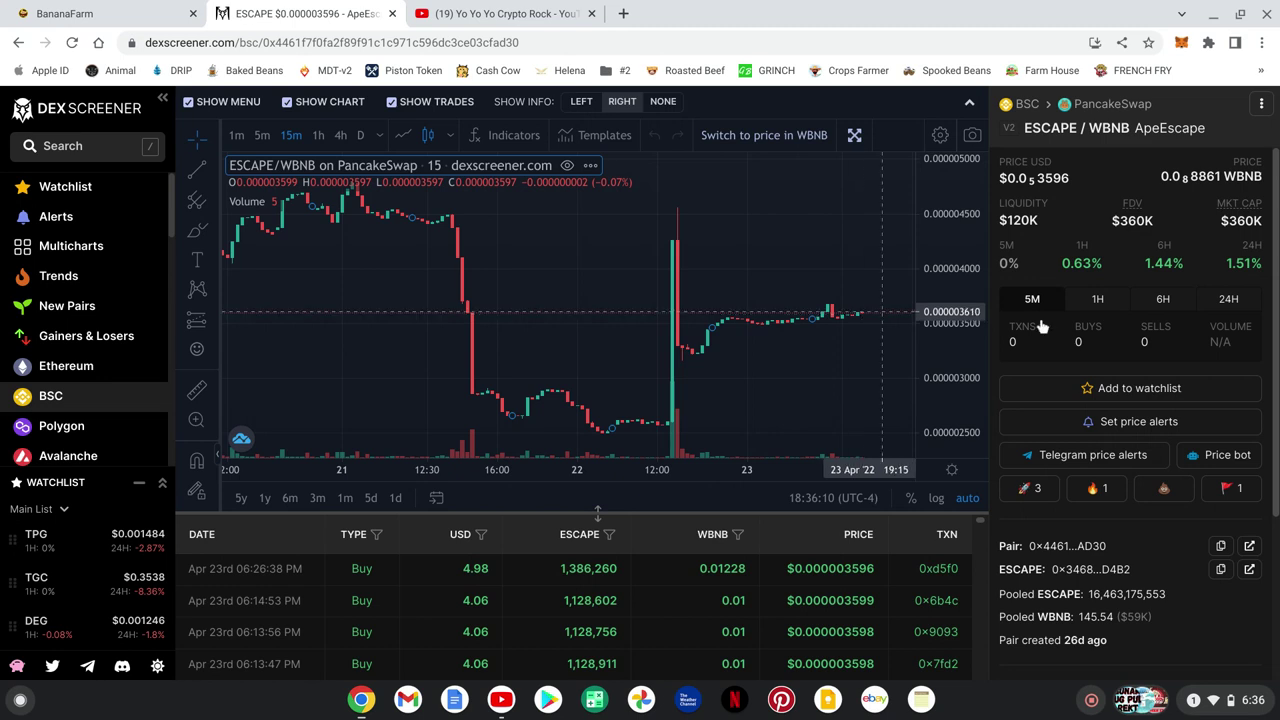
pyautogui.scroll(-3, 1004, 377)
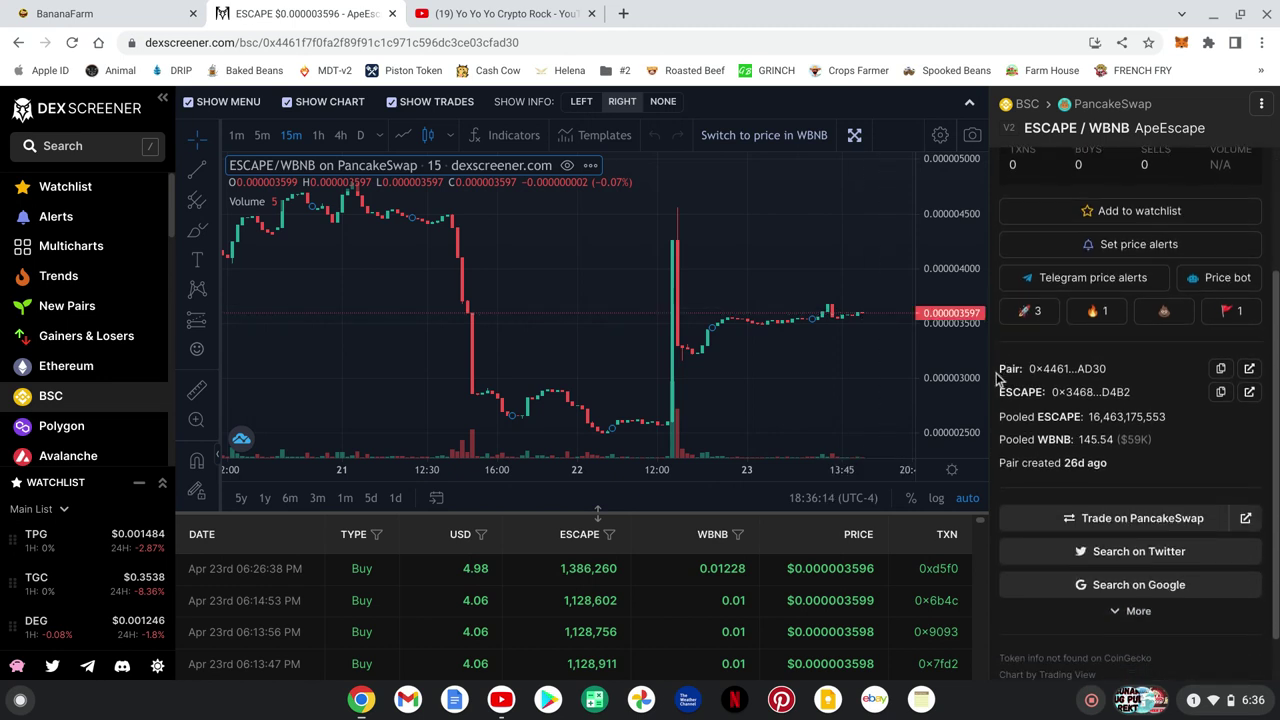
# Step: Open a PancakeSwap ESCAPE/WBNB trade, accepting the risk warning and importing ESCAPE
pyautogui.click(1122, 520)
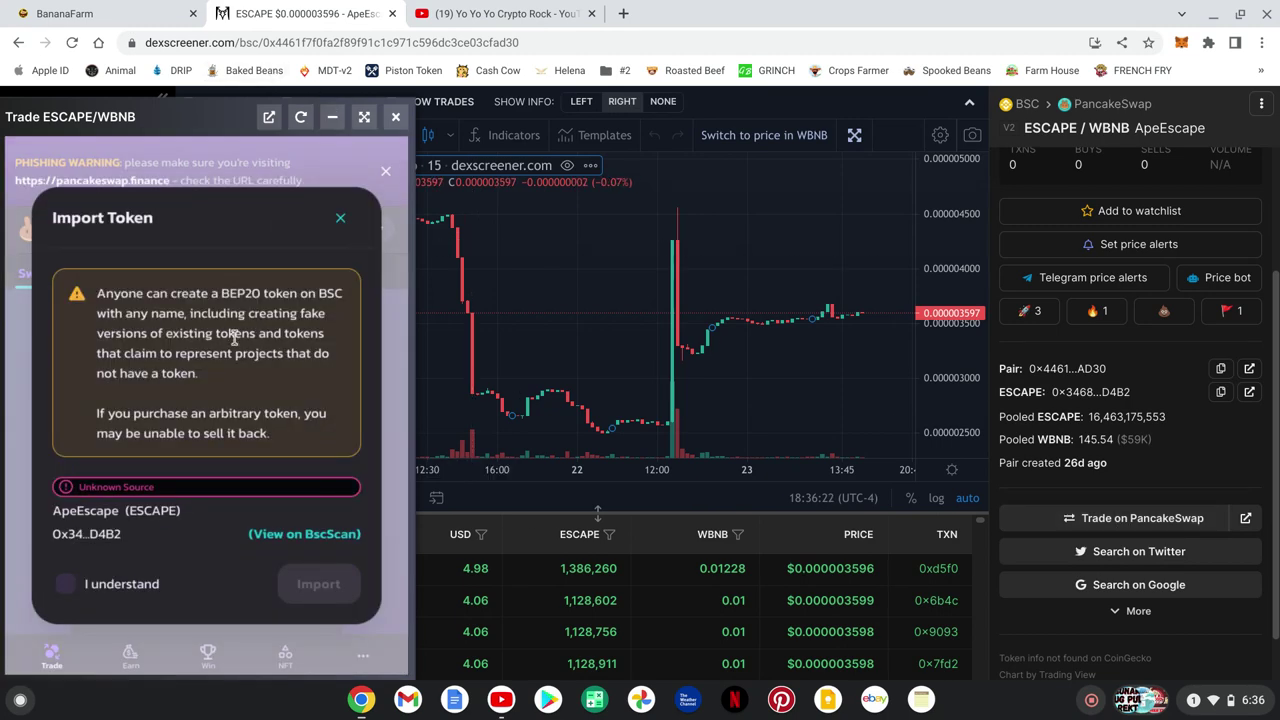
pyautogui.click(65, 584)
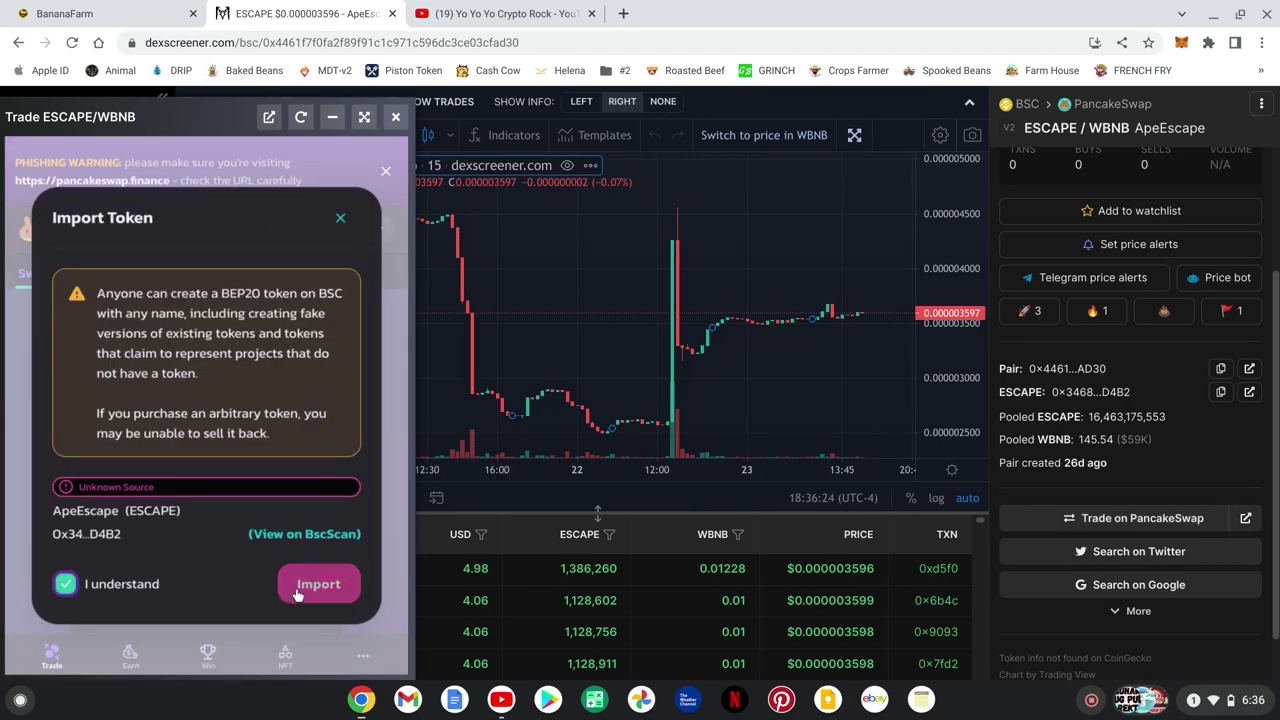
pyautogui.click(298, 592)
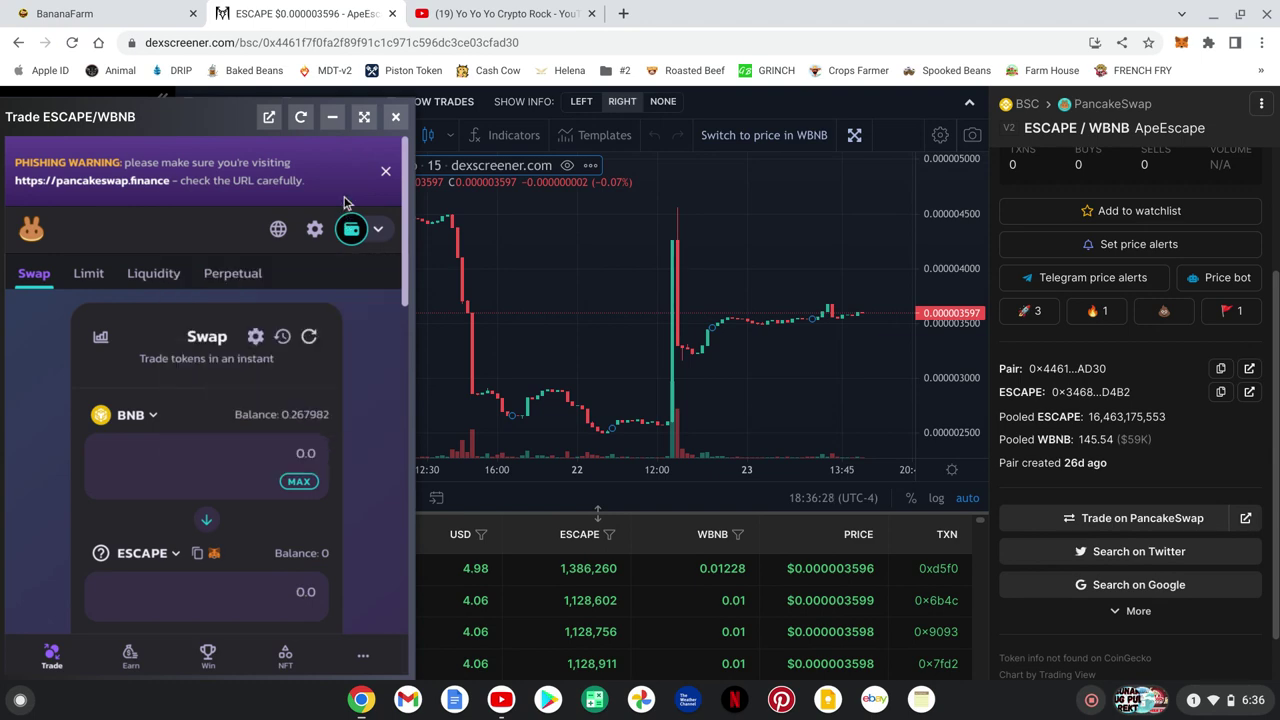
# Step: In the full-size trade window, enter 0.15 BNB to receive about 16907600 ESCAPE
pyautogui.click(363, 118)
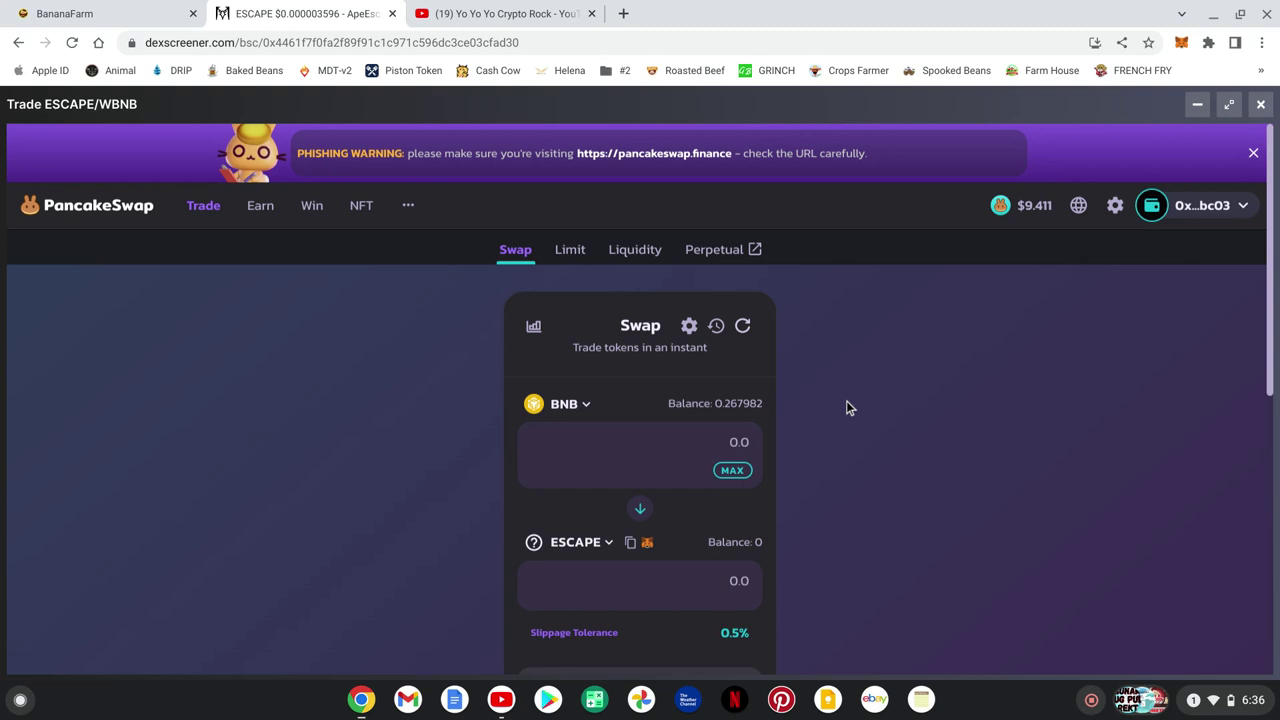
pyautogui.click(750, 444)
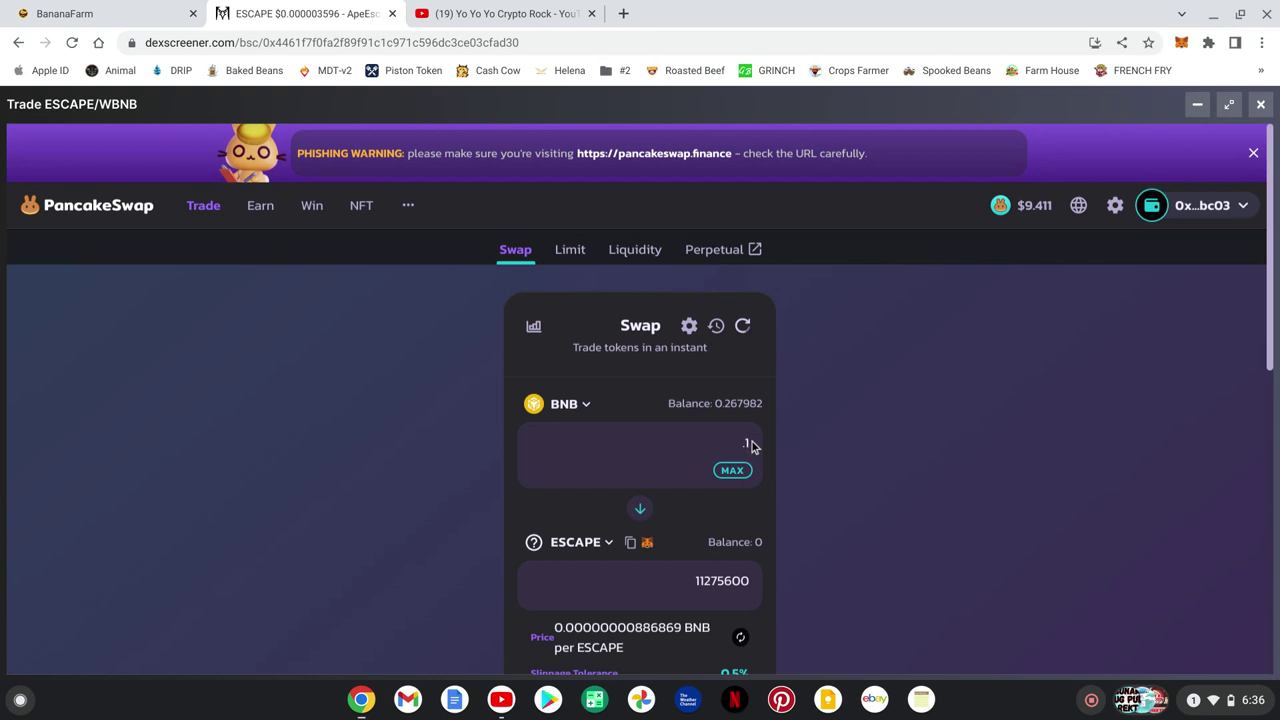
pyautogui.write('.15')
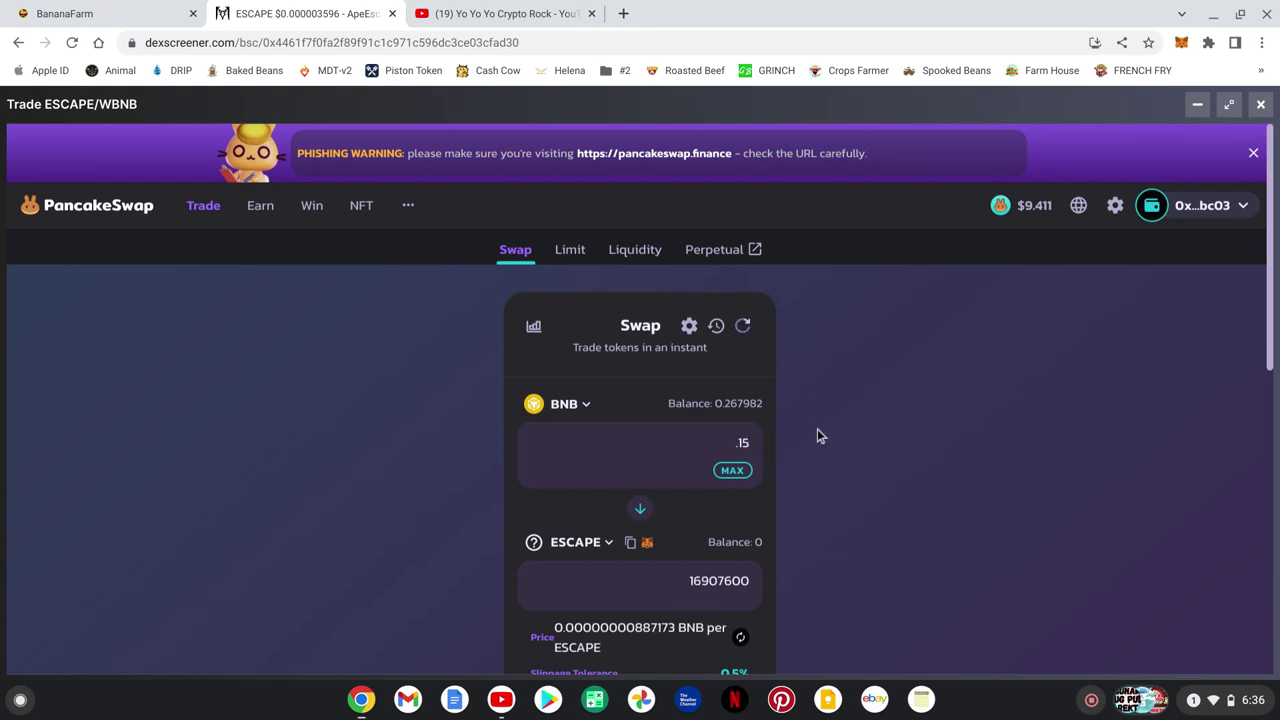
pyautogui.scroll(-1, 817, 428)
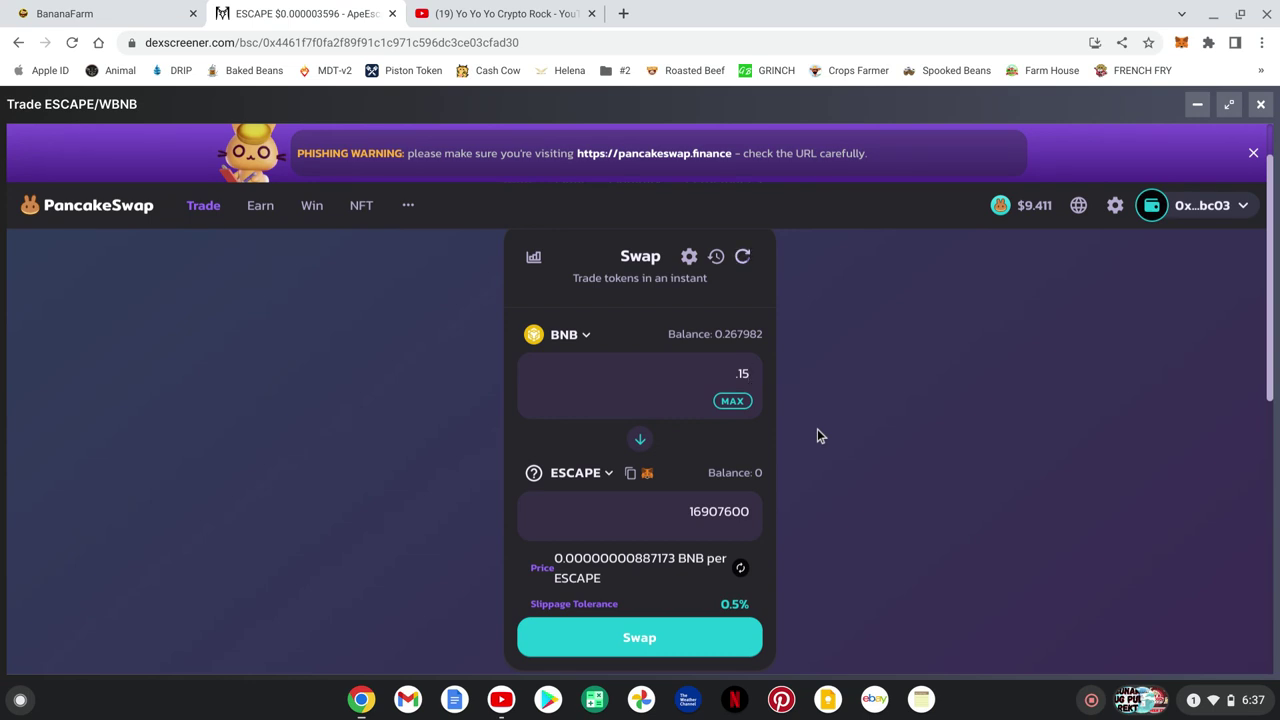
# Step: Set the custom slippage tolerance to 15%
pyautogui.click(689, 257)
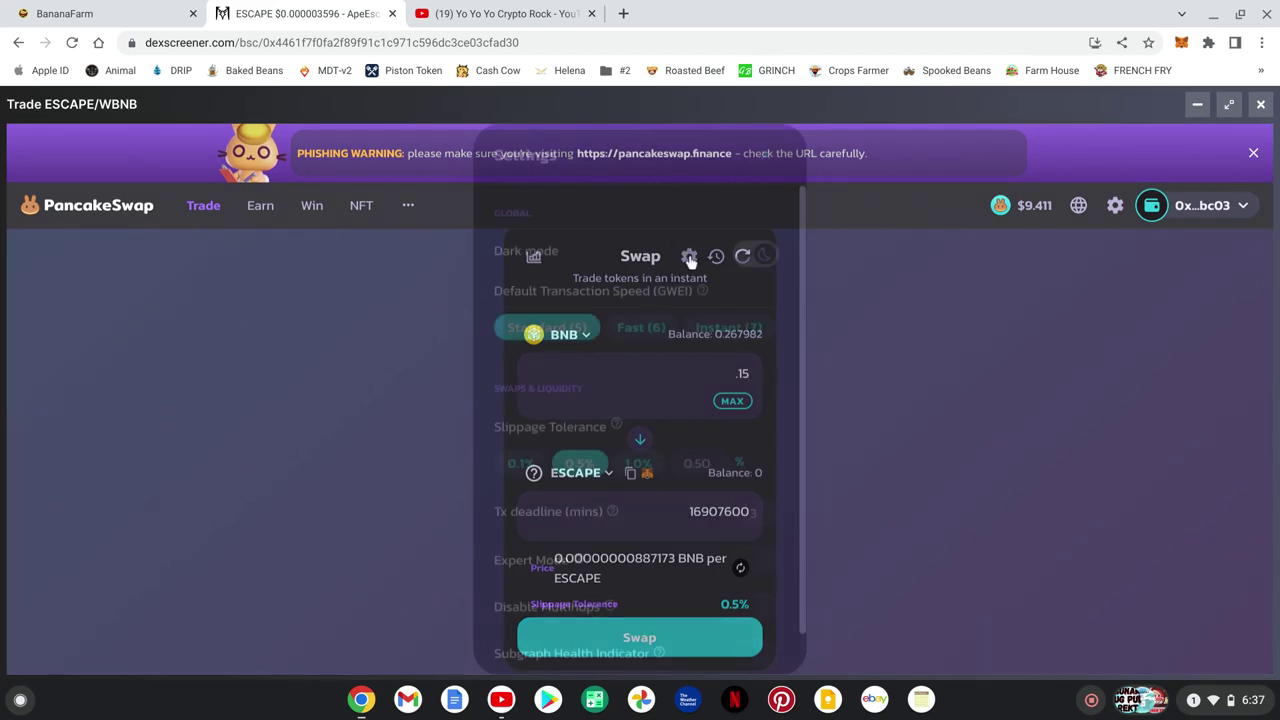
pyautogui.click(705, 462)
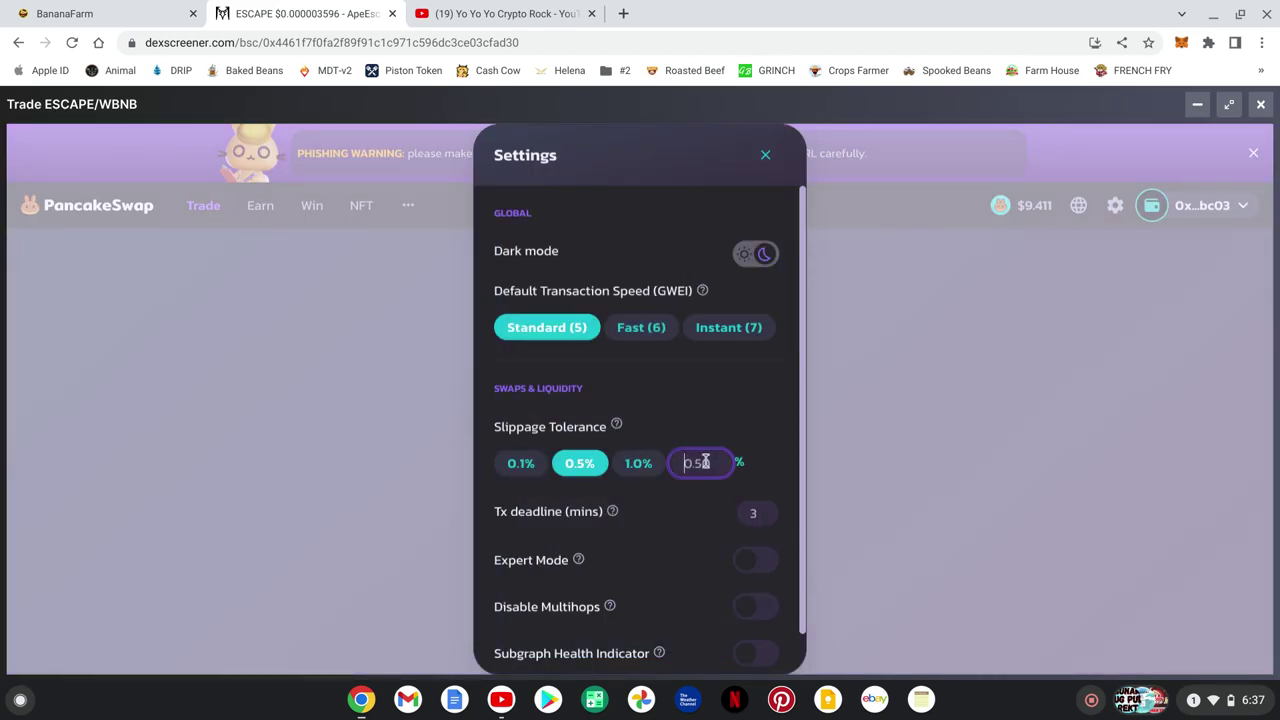
pyautogui.write('10')
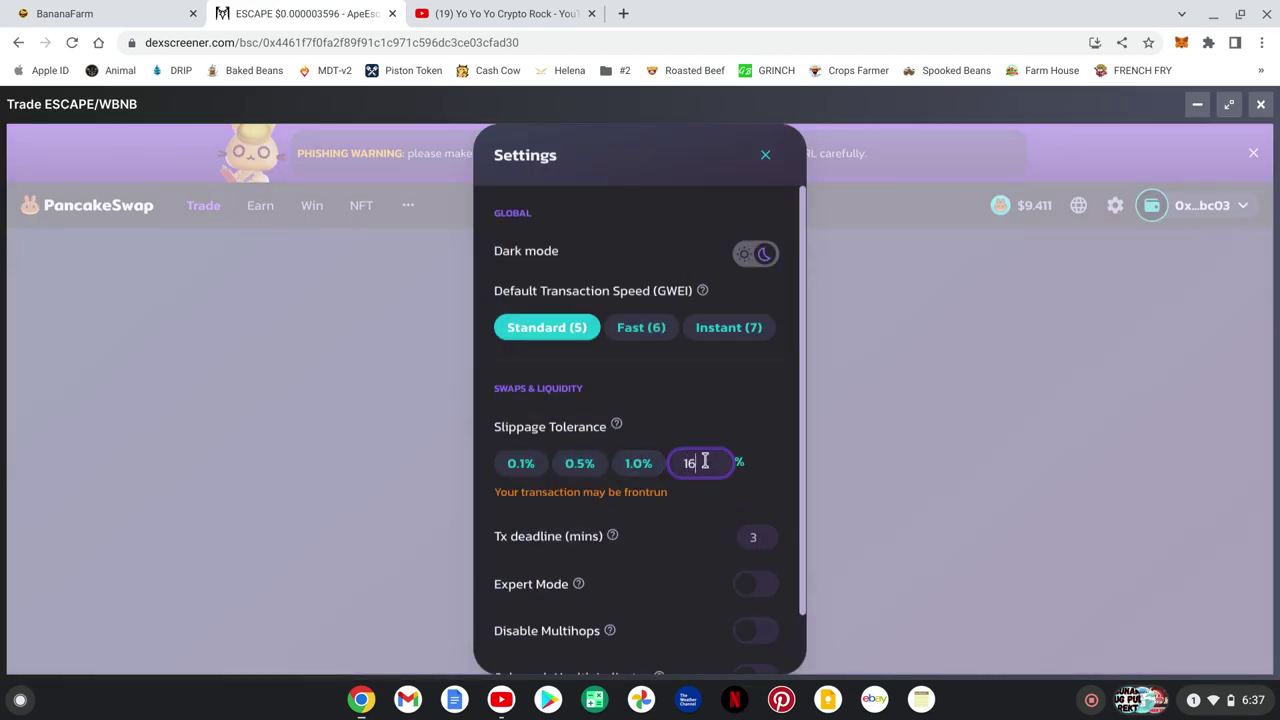
pyautogui.press('BackSpace')
pyautogui.write('5')
pyautogui.click(849, 463)
# Step: Submit and confirm the 0.15 BNB-for-ESCAPE swap, bringing up the MetaMask approval window
pyautogui.scroll(-1, 849, 463)
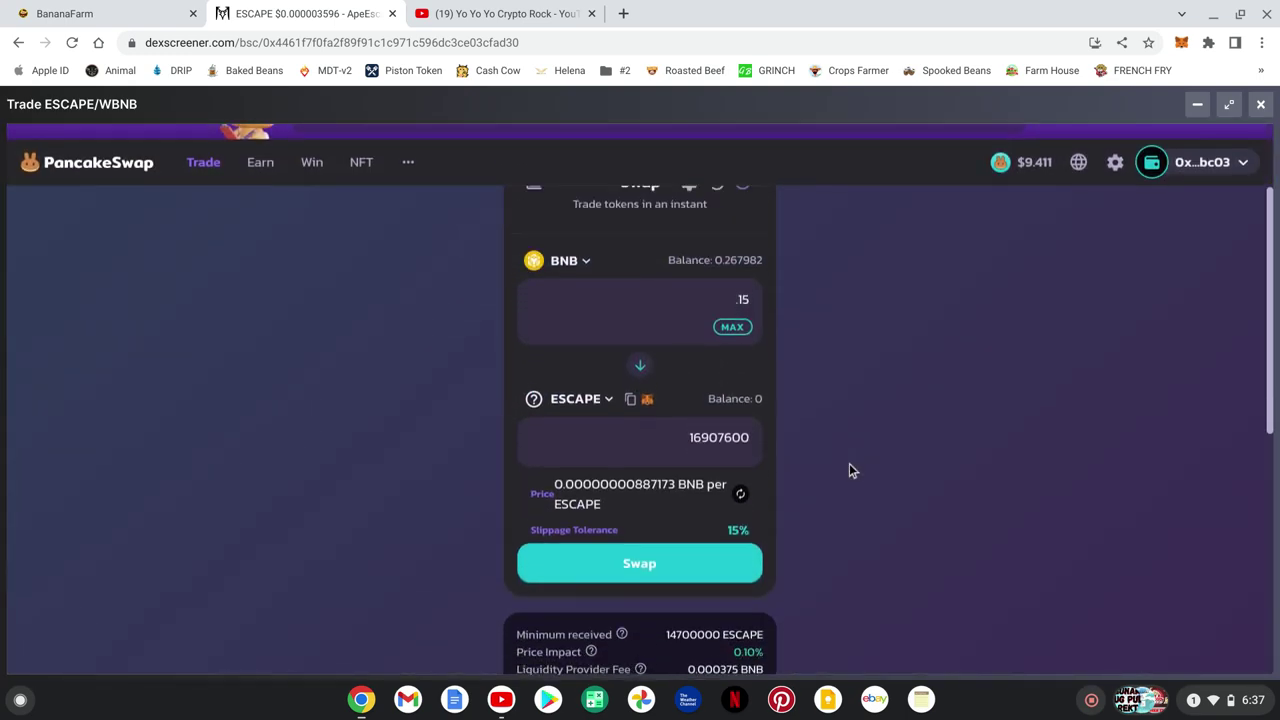
pyautogui.click(651, 563)
pyautogui.click(651, 563)
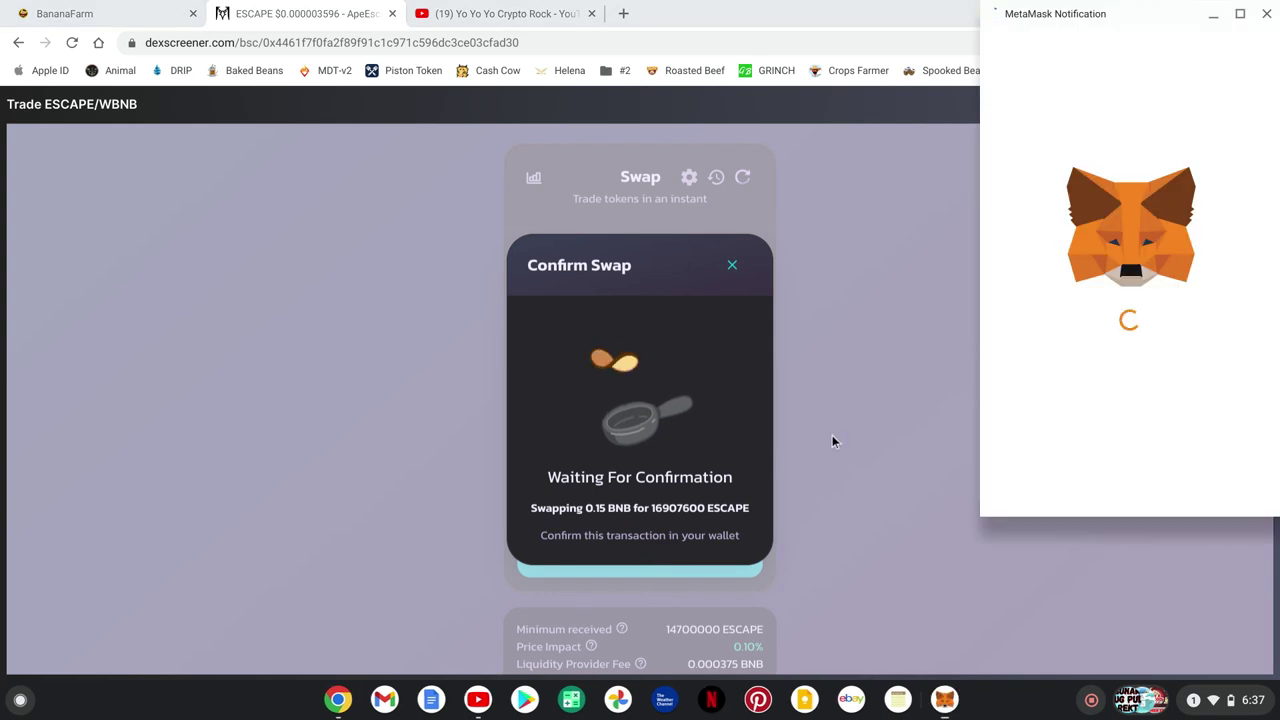
pyautogui.click(992, 400)
pyautogui.scroll(-5, 1040, 420)
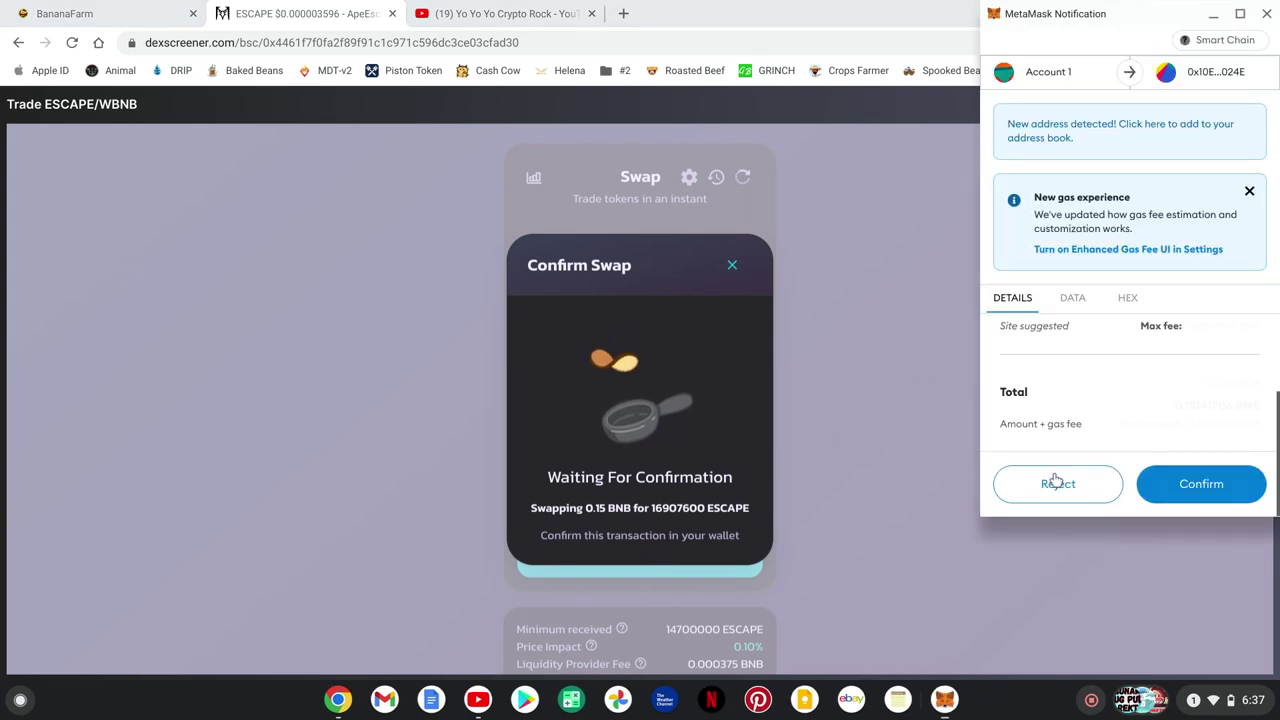
# Step: Reject the MetaMask request, retry the swap at 12% slippage, and dismiss the resulting error
pyautogui.click(1056, 484)
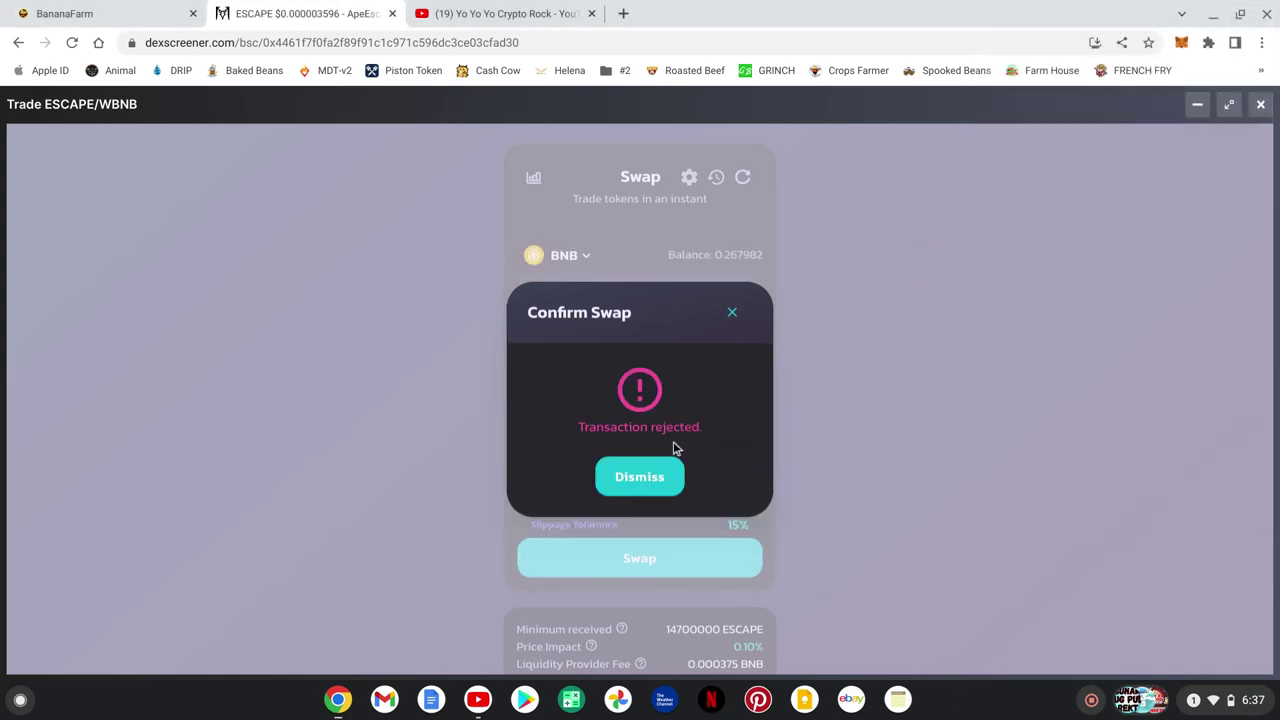
pyautogui.click(655, 484)
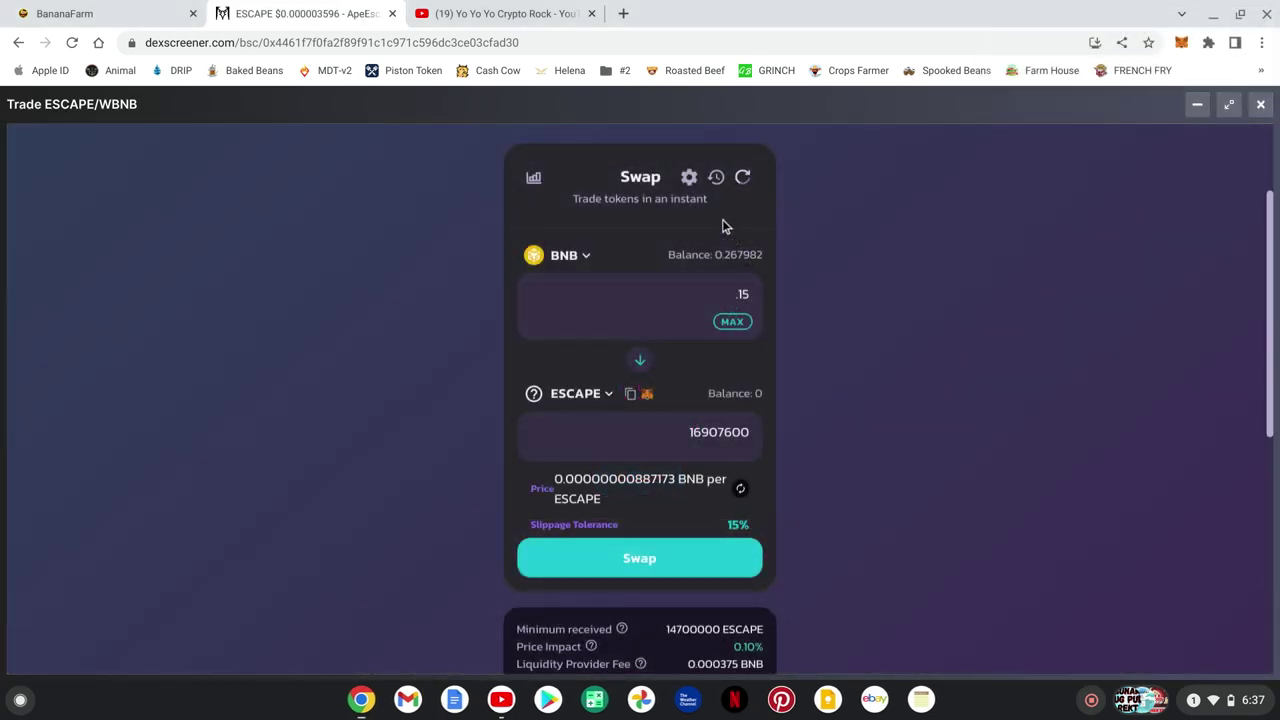
pyautogui.click(688, 178)
pyautogui.click(701, 463)
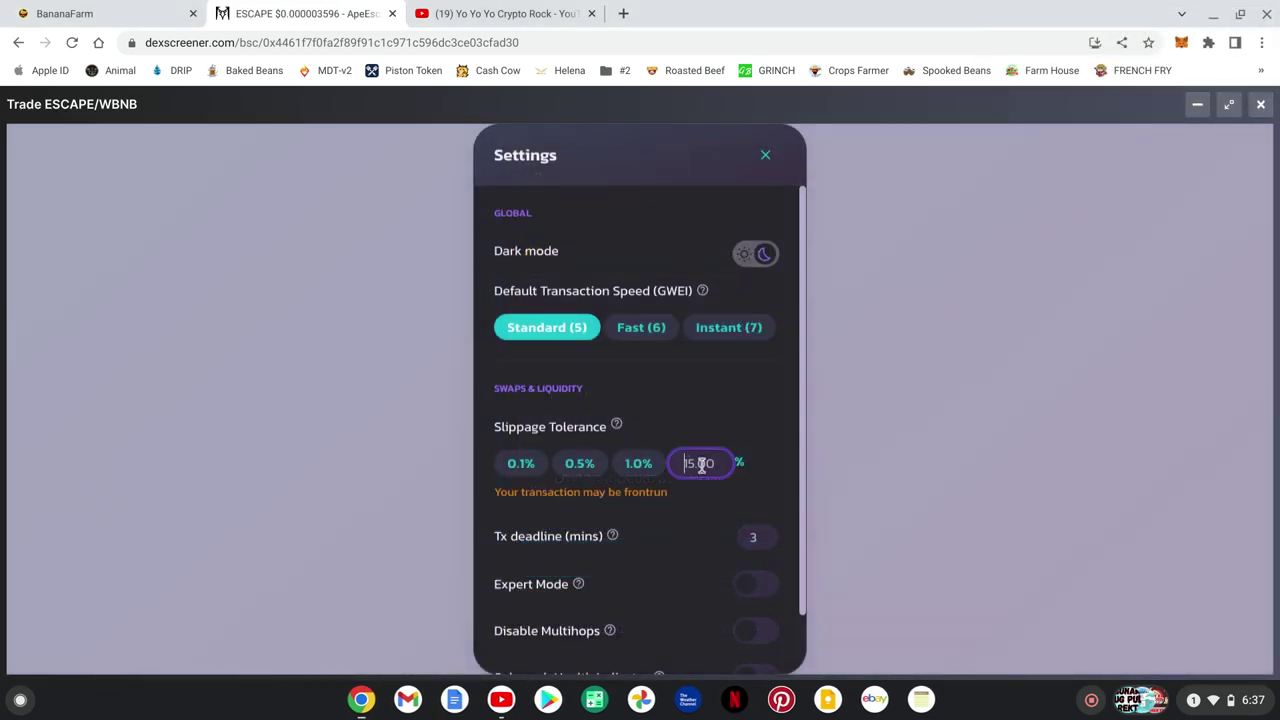
pyautogui.write('12')
pyautogui.click(849, 441)
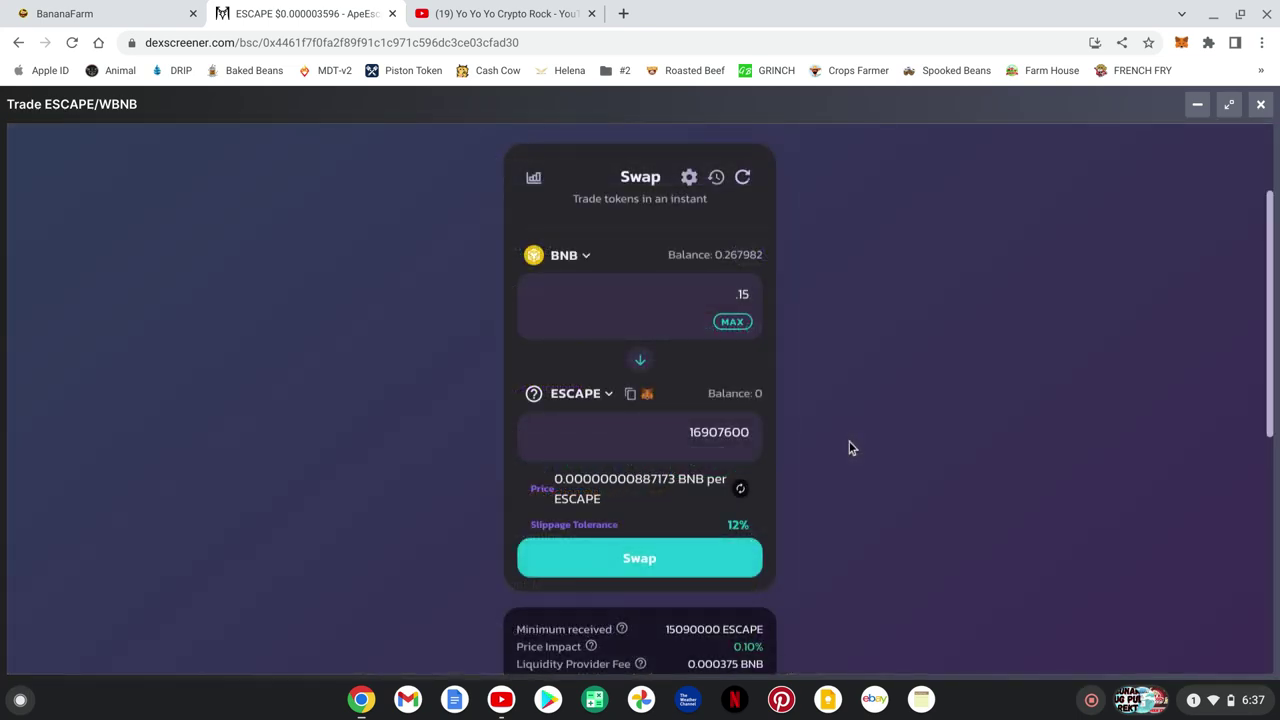
pyautogui.click(643, 555)
pyautogui.click(643, 560)
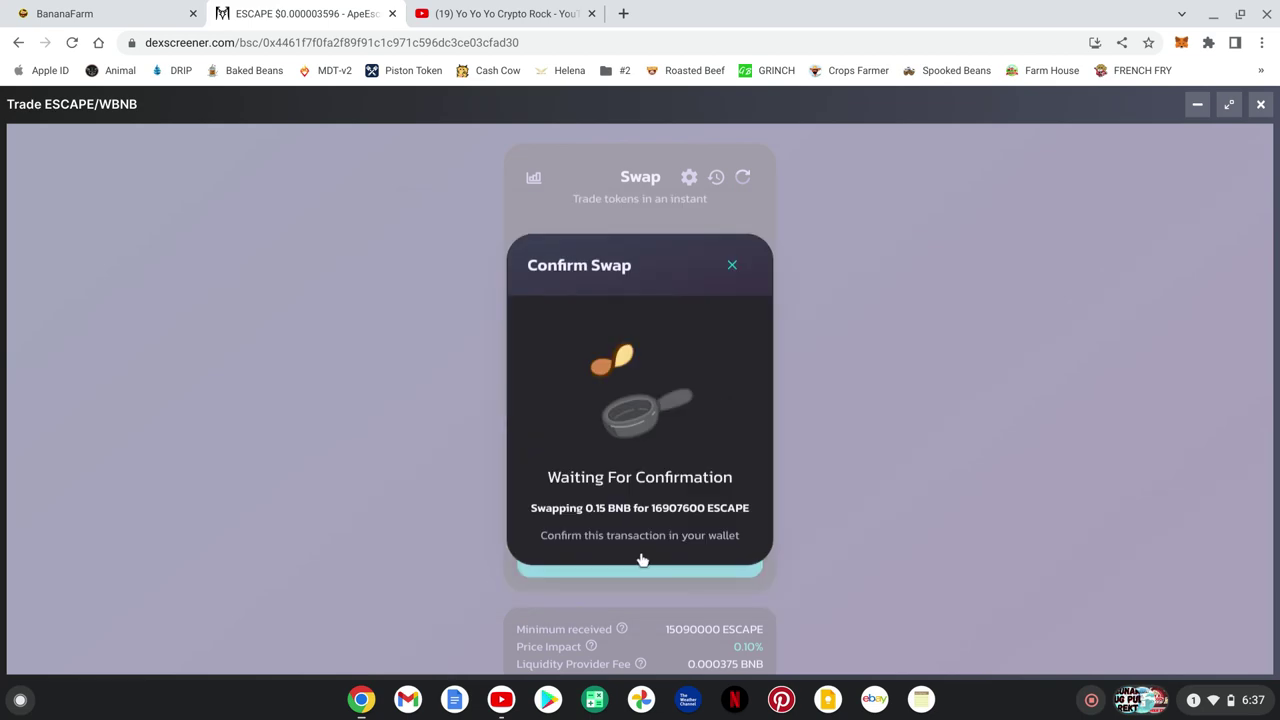
pyautogui.click(639, 487)
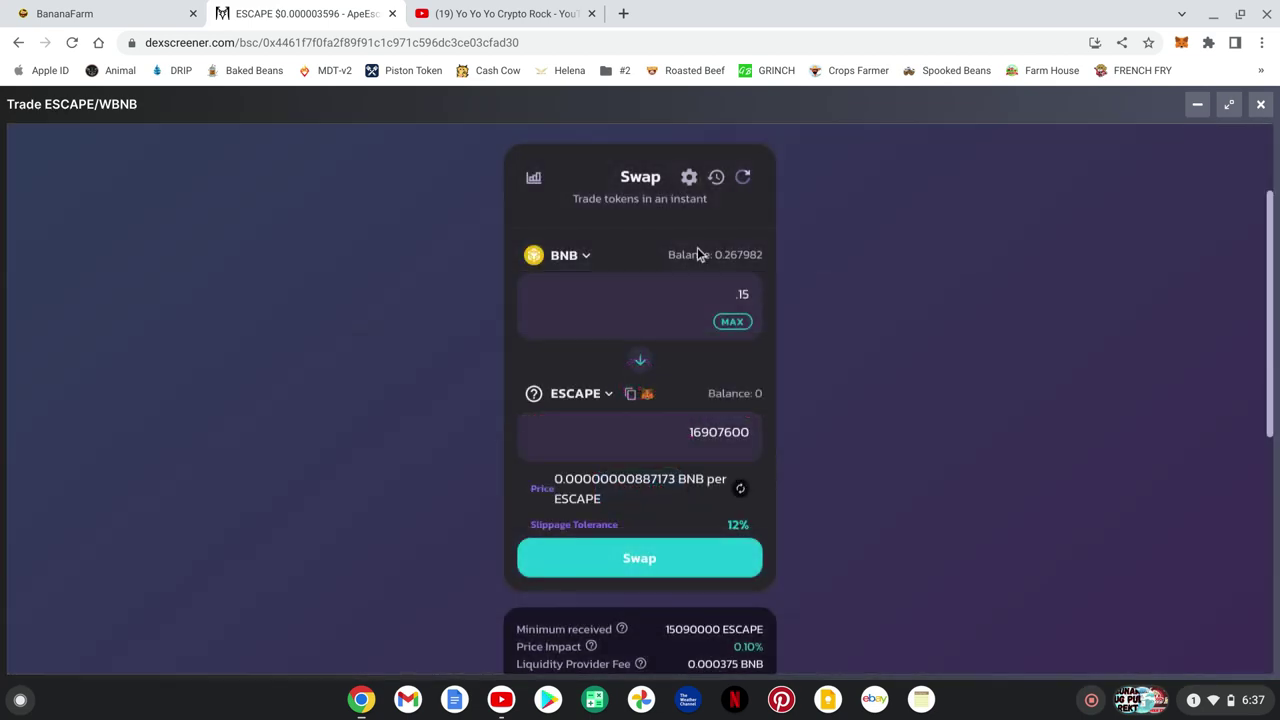
# Step: Change the custom slippage to 14% and start the swap again
pyautogui.click(689, 177)
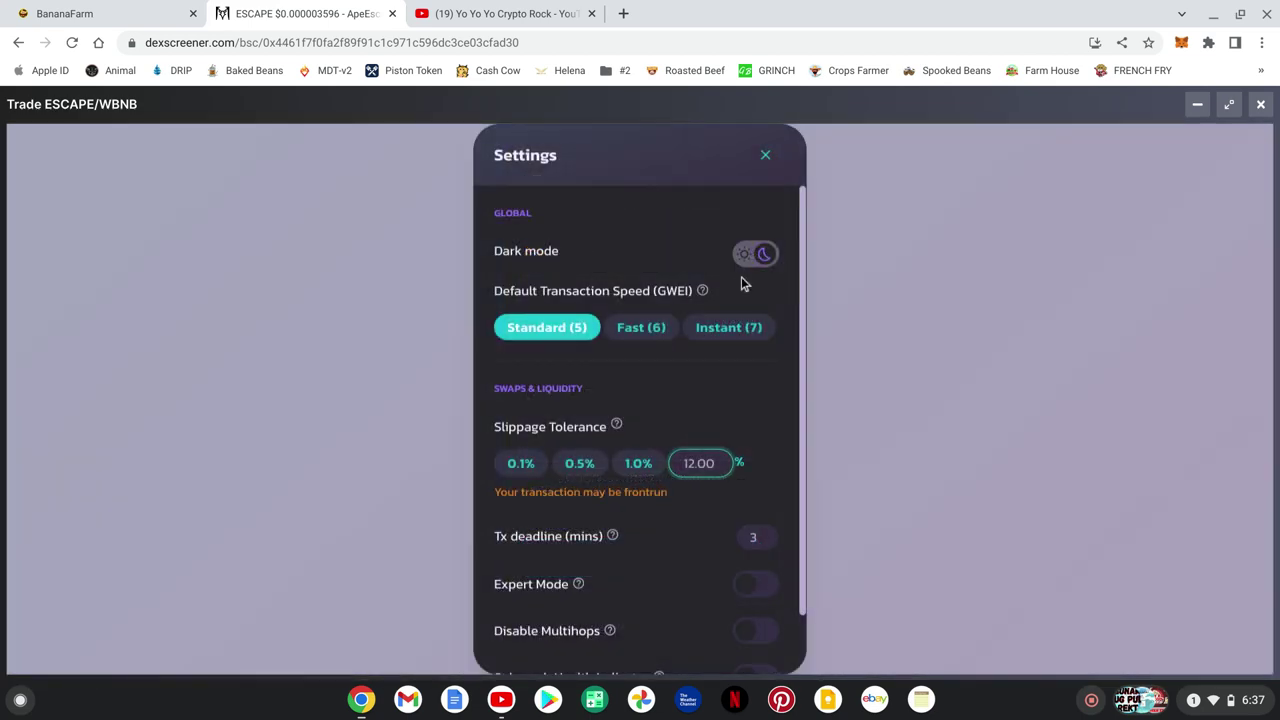
pyautogui.click(694, 466)
pyautogui.press('BackSpace')
pyautogui.write('4')
pyautogui.click(862, 412)
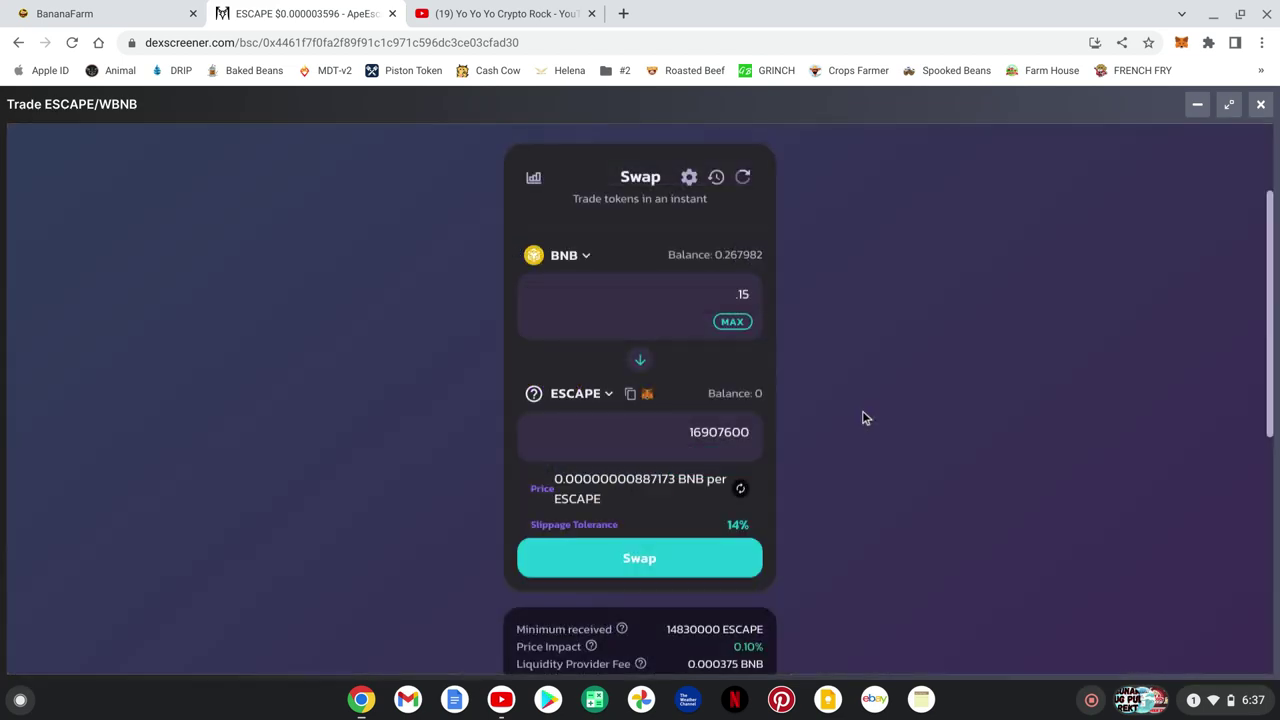
pyautogui.click(645, 560)
# Step: Confirm the swap and approve it in MetaMask, leaving 14878700 ESCAPE and 0.116849 BNB
pyautogui.click(642, 565)
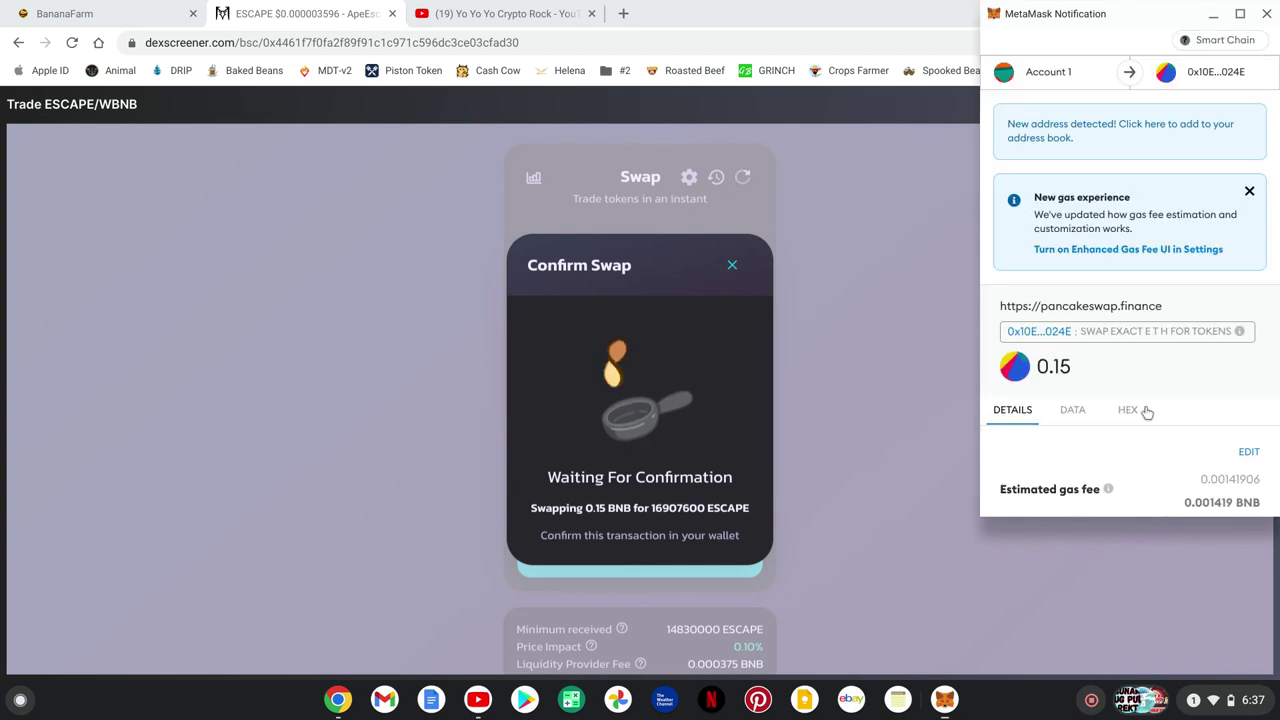
pyautogui.scroll(-3, 1147, 413)
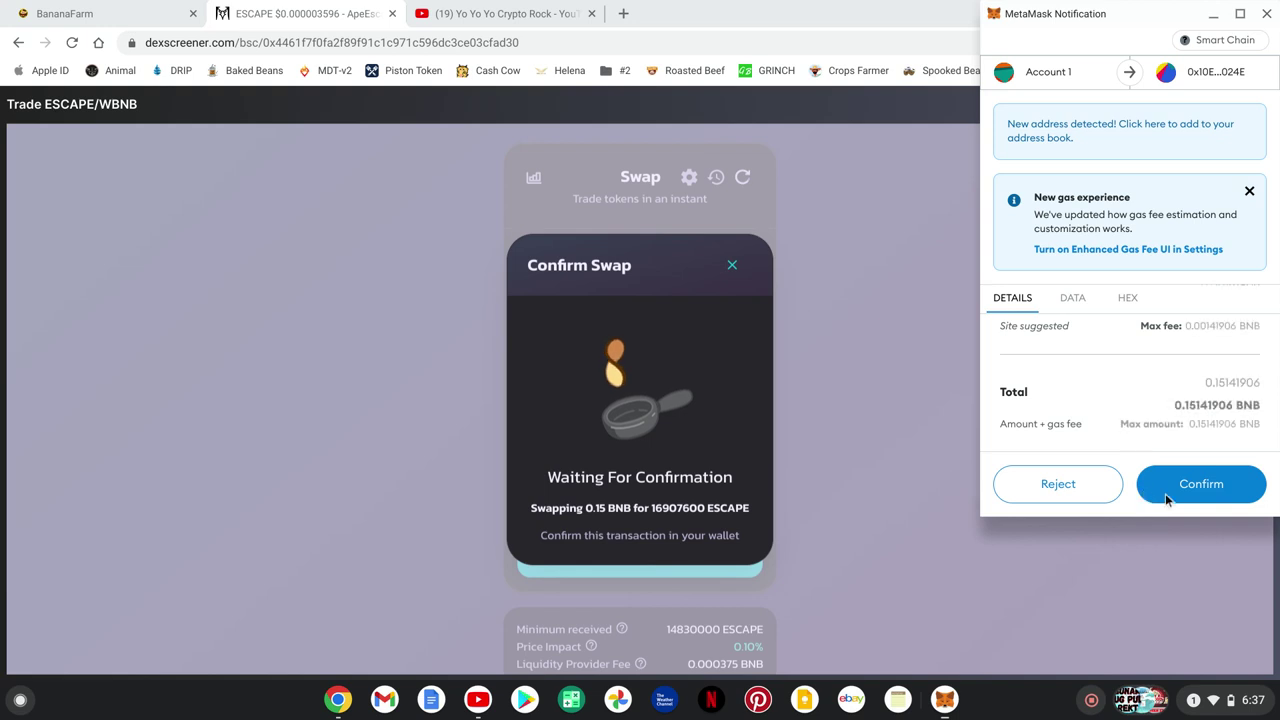
pyautogui.click(1202, 484)
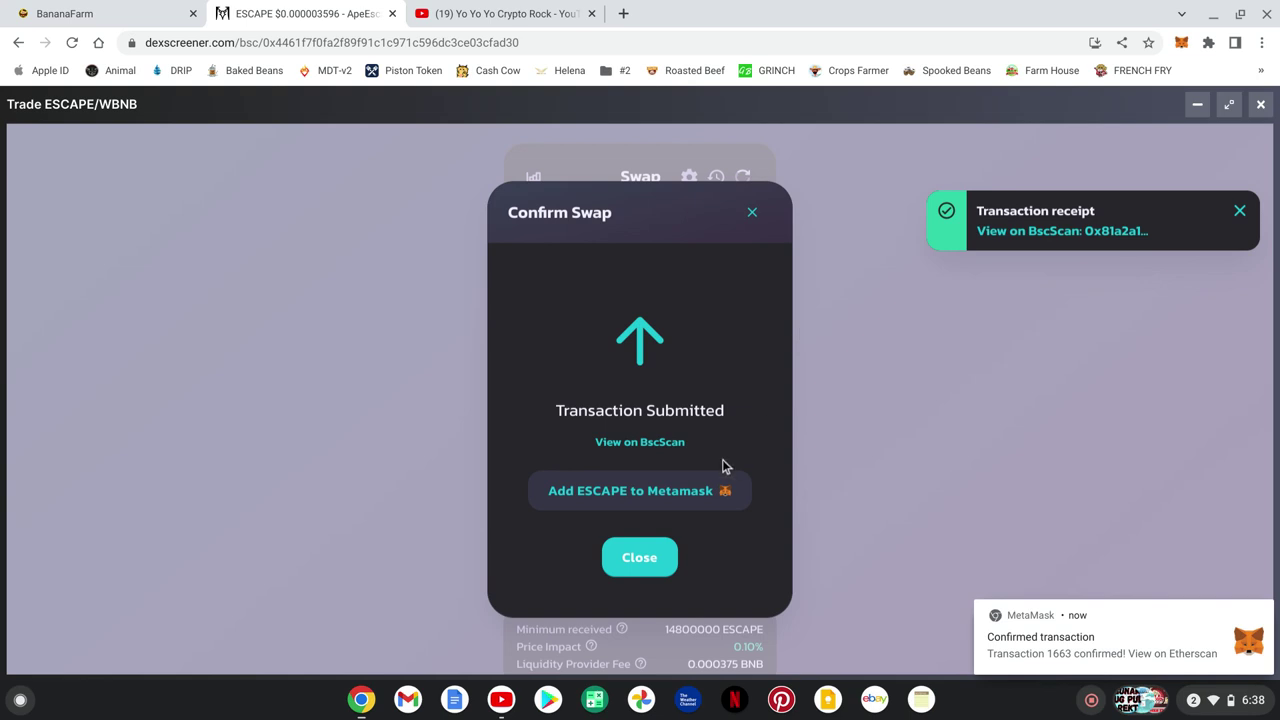
pyautogui.click(650, 556)
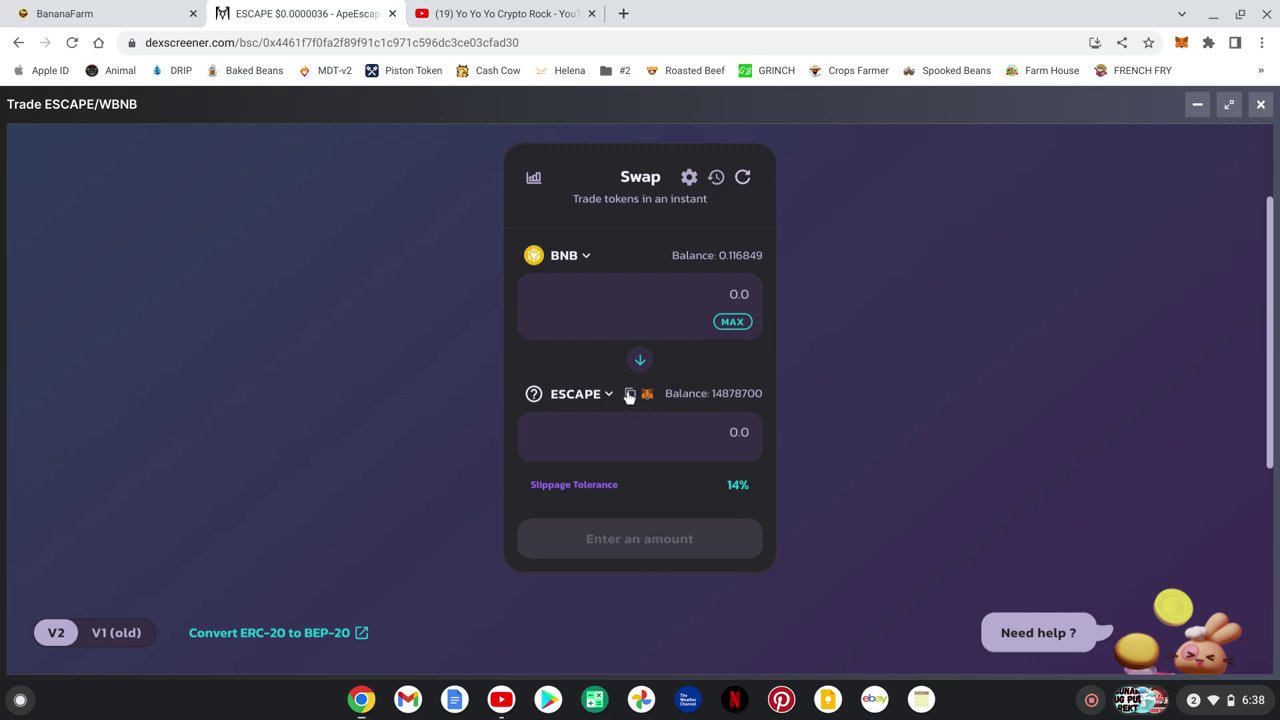
pyautogui.click(1182, 46)
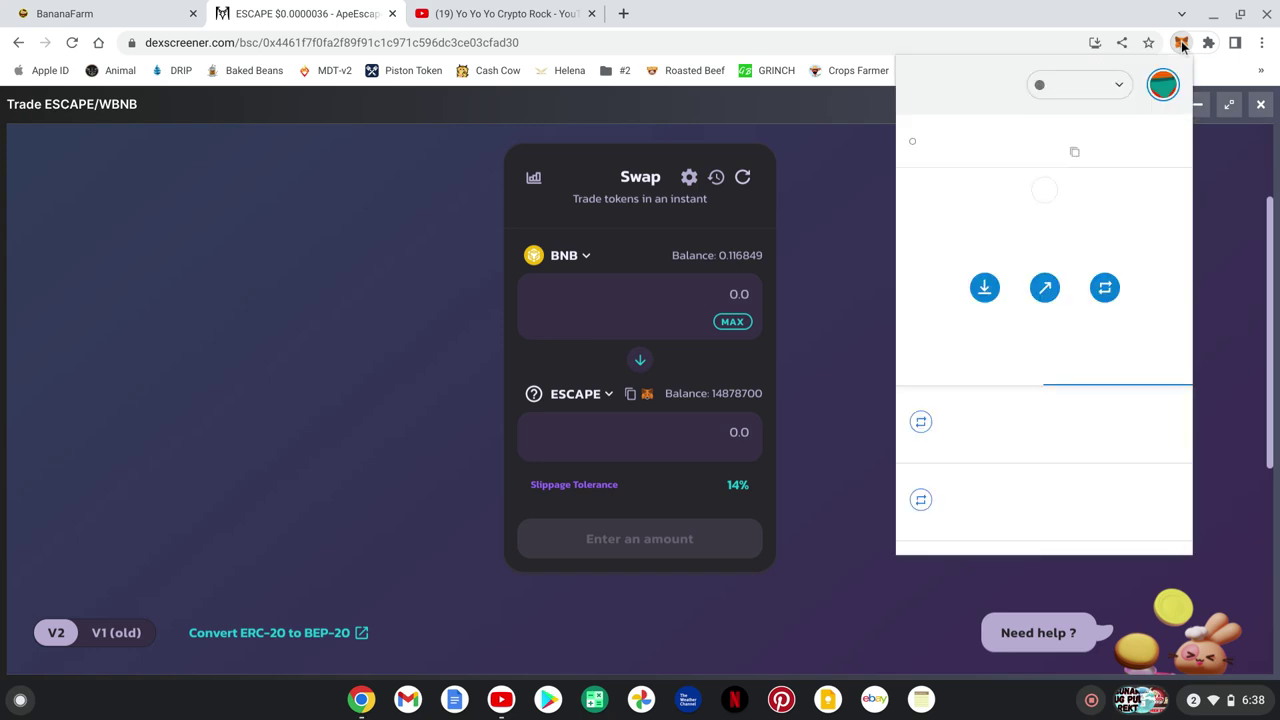
pyautogui.click(968, 366)
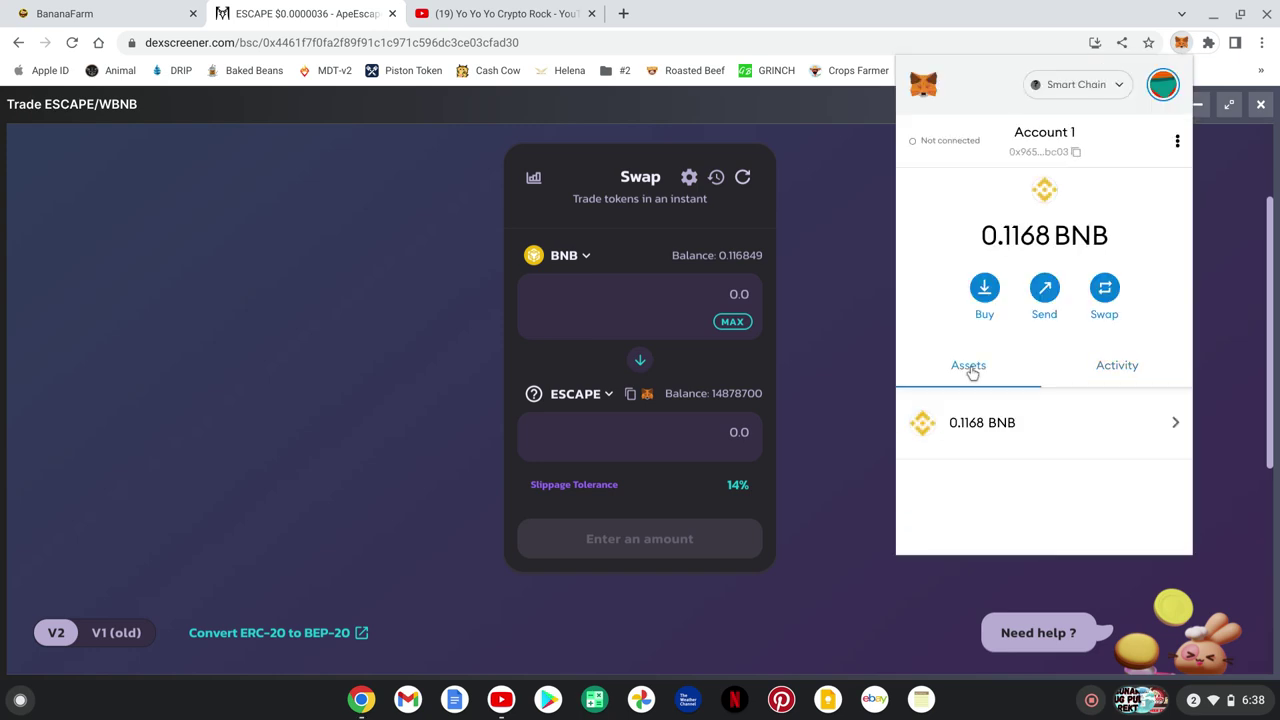
pyautogui.scroll(-5, 1029, 443)
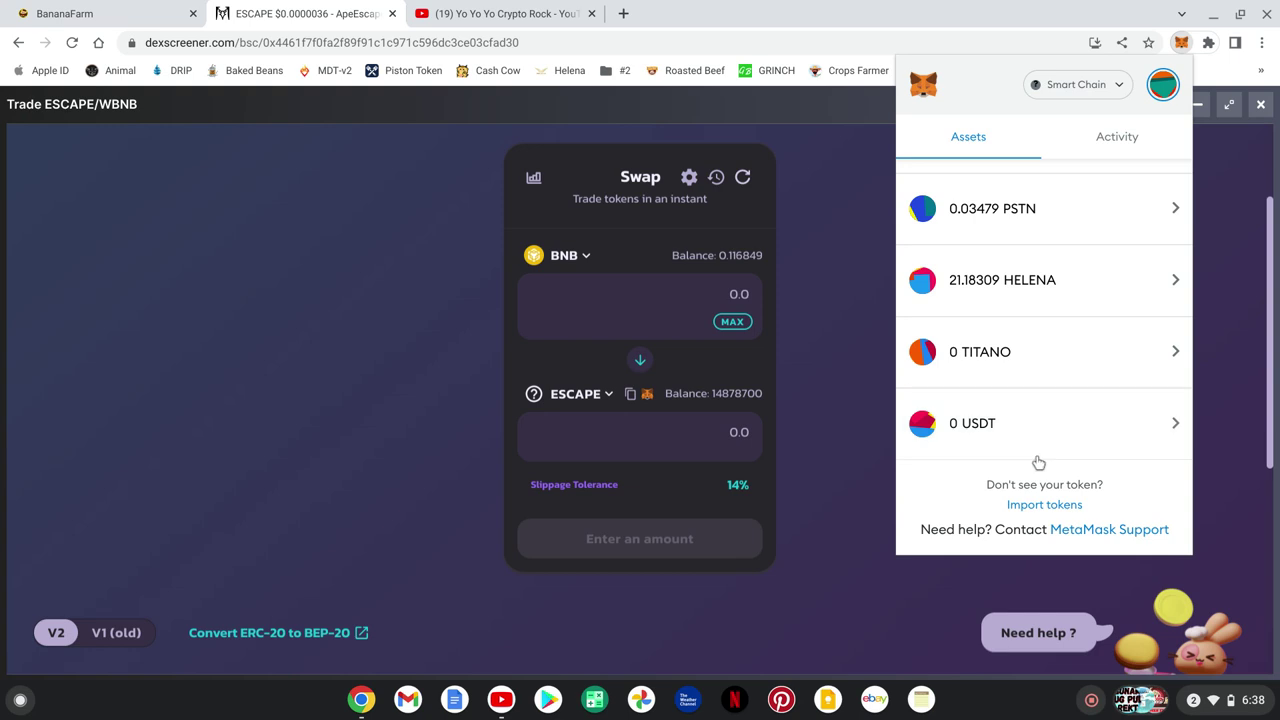
pyautogui.click(1037, 505)
pyautogui.click(967, 338)
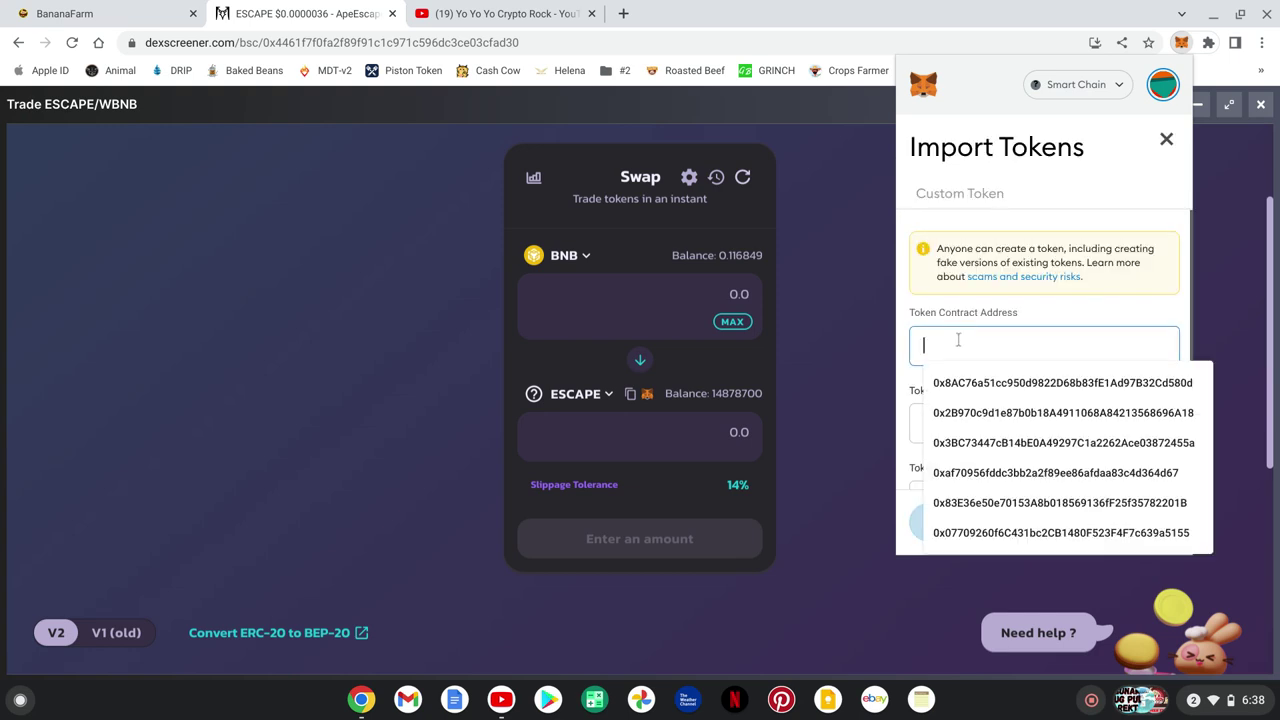
pyautogui.hotkey('ctrl', 'v')
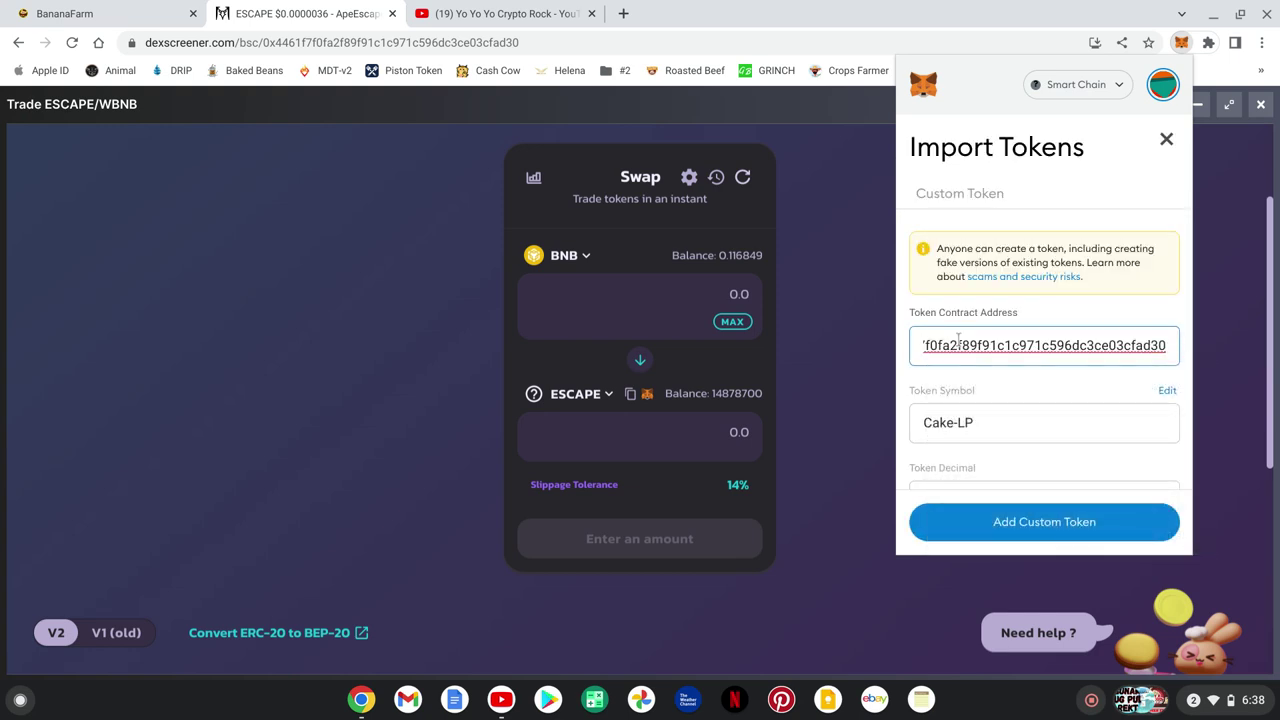
pyautogui.press('BackSpace')
pyautogui.press('BackSpace')
pyautogui.press('BackSpace')
pyautogui.press('BackSpace')
pyautogui.press('BackSpace')
pyautogui.press('BackSpace')
pyautogui.press('BackSpace')
pyautogui.press('BackSpace')
pyautogui.press('BackSpace')
pyautogui.press('BackSpace')
pyautogui.press('BackSpace')
pyautogui.press('BackSpace')
pyautogui.press('BackSpace')
pyautogui.press('BackSpace')
pyautogui.press('BackSpace')
pyautogui.press('BackSpace')
pyautogui.press('BackSpace')
pyautogui.press('BackSpace')
pyautogui.press('BackSpace')
pyautogui.press('BackSpace')
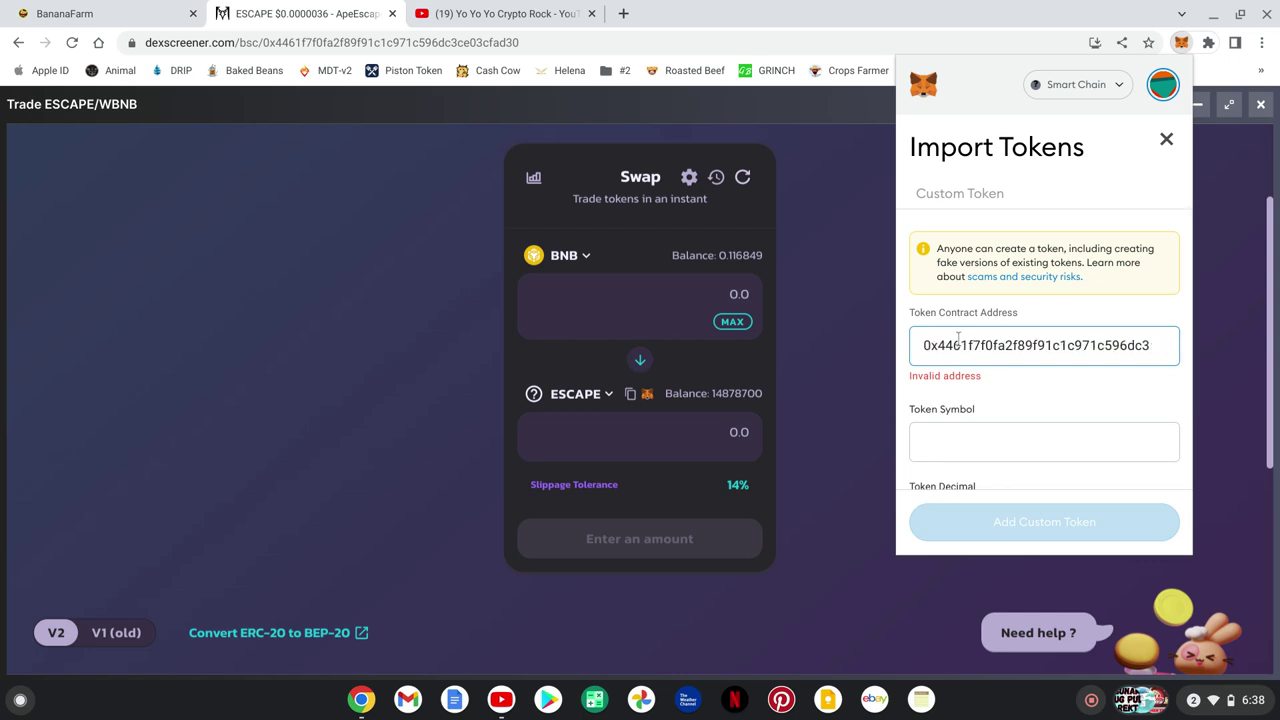
pyautogui.press('BackSpace')
pyautogui.press('BackSpace')
pyautogui.press('BackSpace')
pyautogui.press('BackSpace')
pyautogui.press('BackSpace')
pyautogui.press('BackSpace')
pyautogui.press('BackSpace')
pyautogui.press('BackSpace')
pyautogui.press('BackSpace')
pyautogui.press('BackSpace')
pyautogui.press('BackSpace')
pyautogui.press('BackSpace')
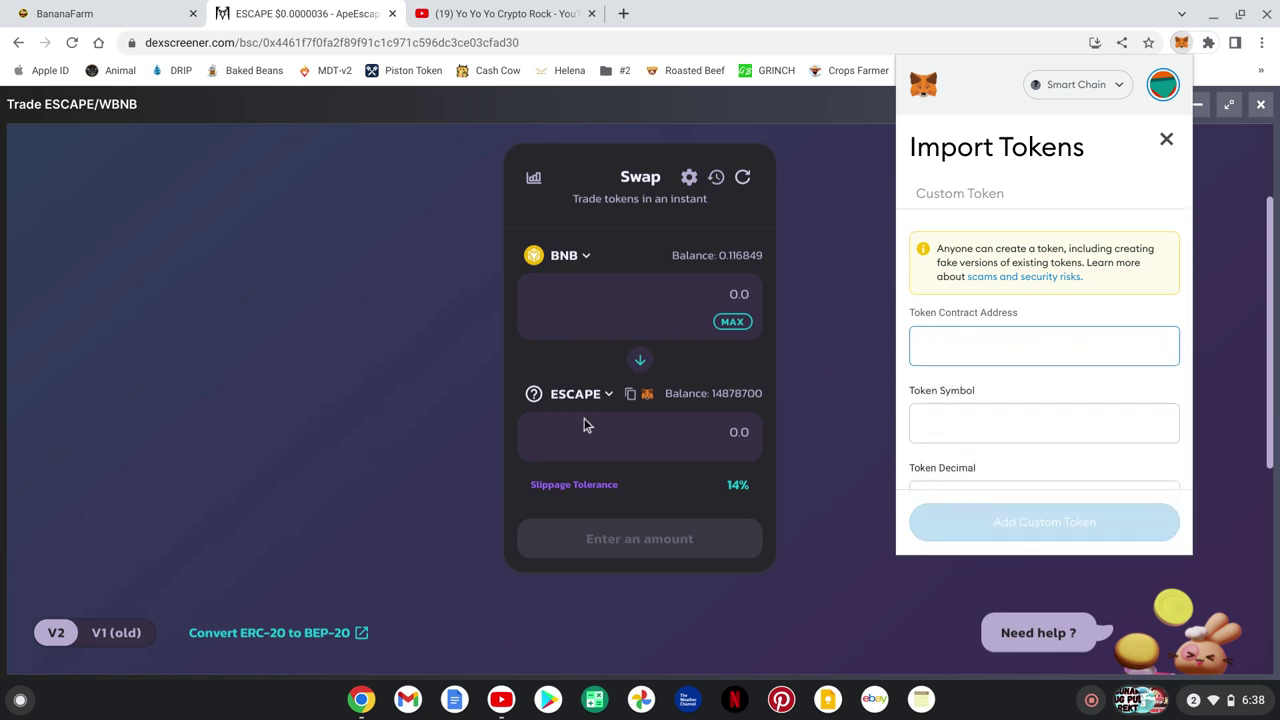
pyautogui.click(631, 397)
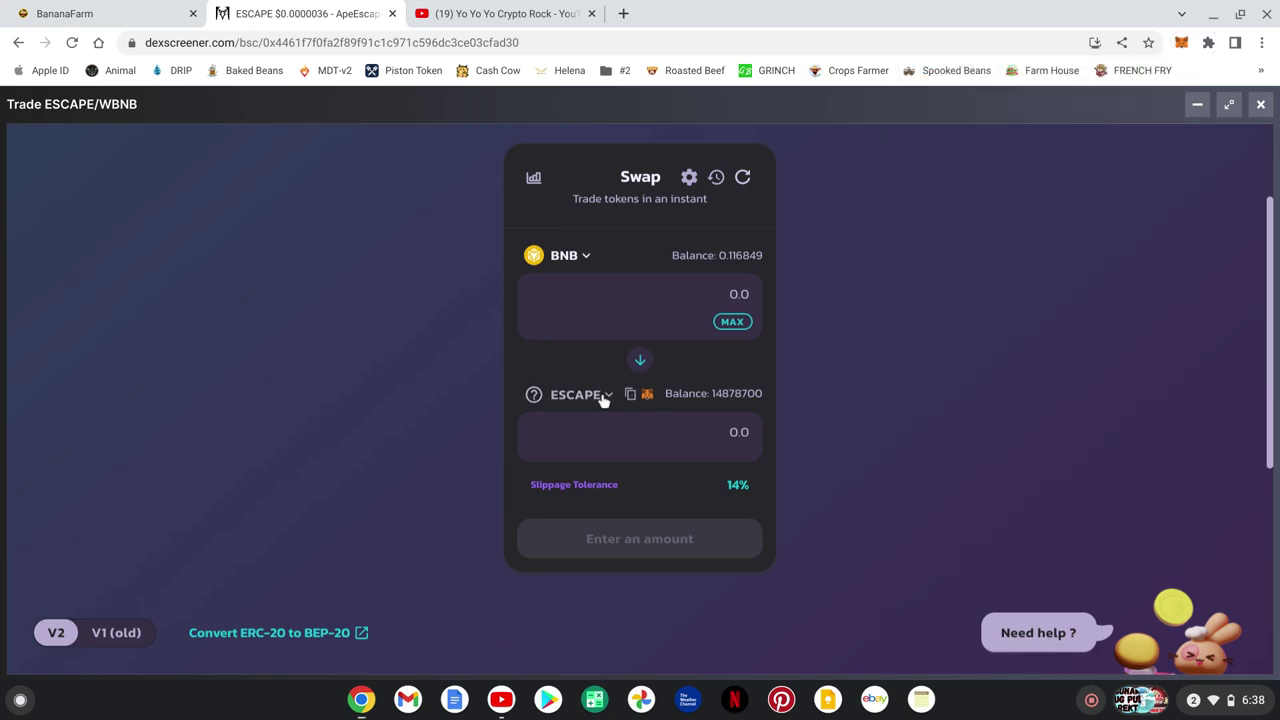
pyautogui.click(603, 398)
pyautogui.click(342, 424)
pyautogui.scroll(2, 896, 247)
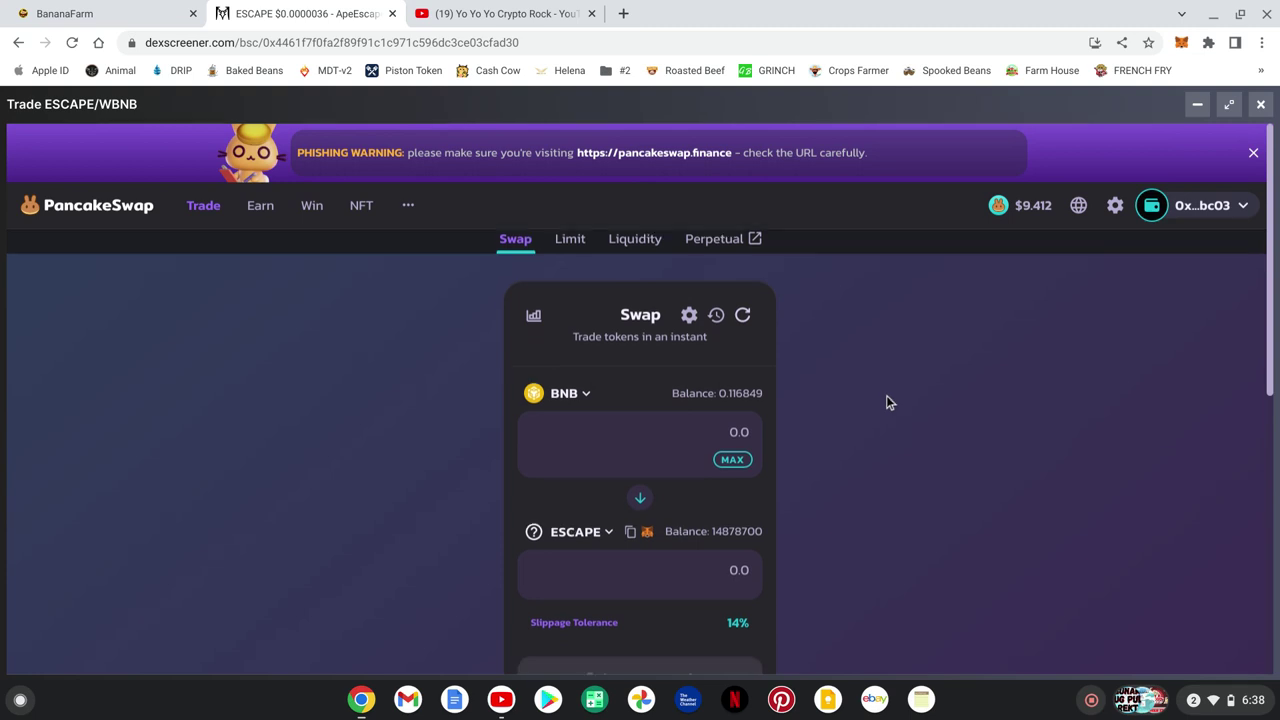
pyautogui.scroll(-1, 889, 402)
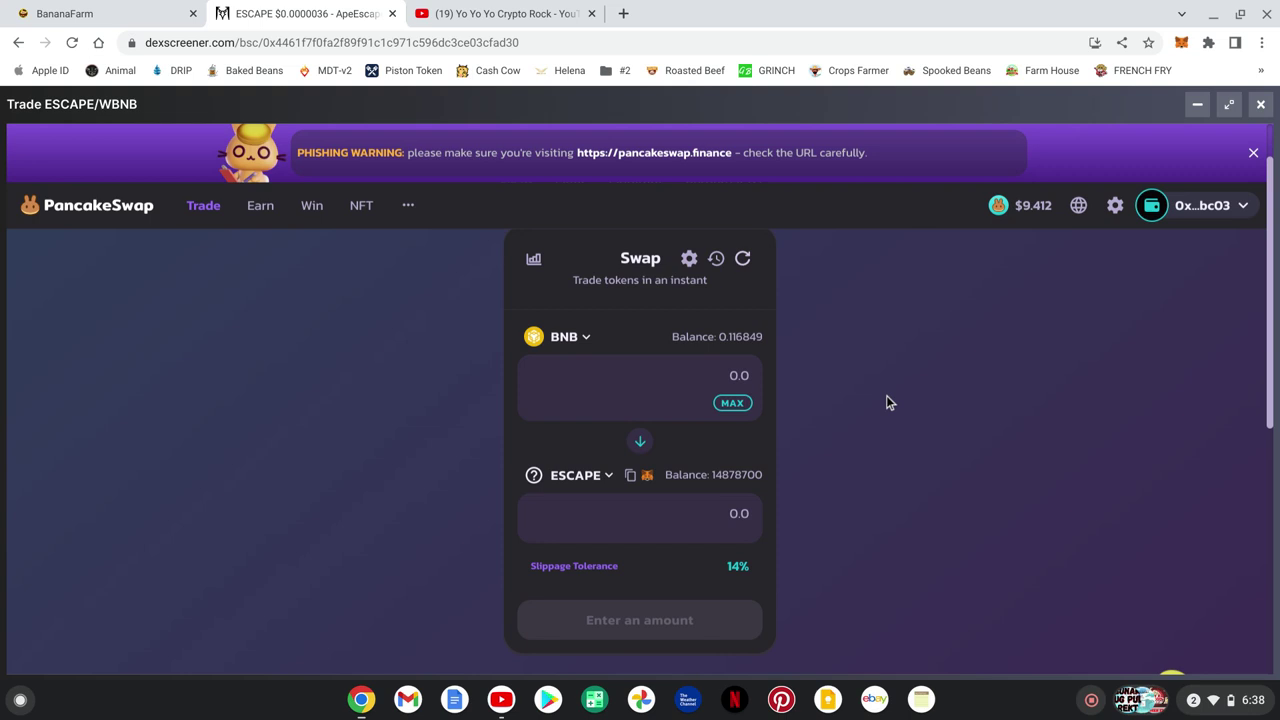
pyautogui.click(1181, 44)
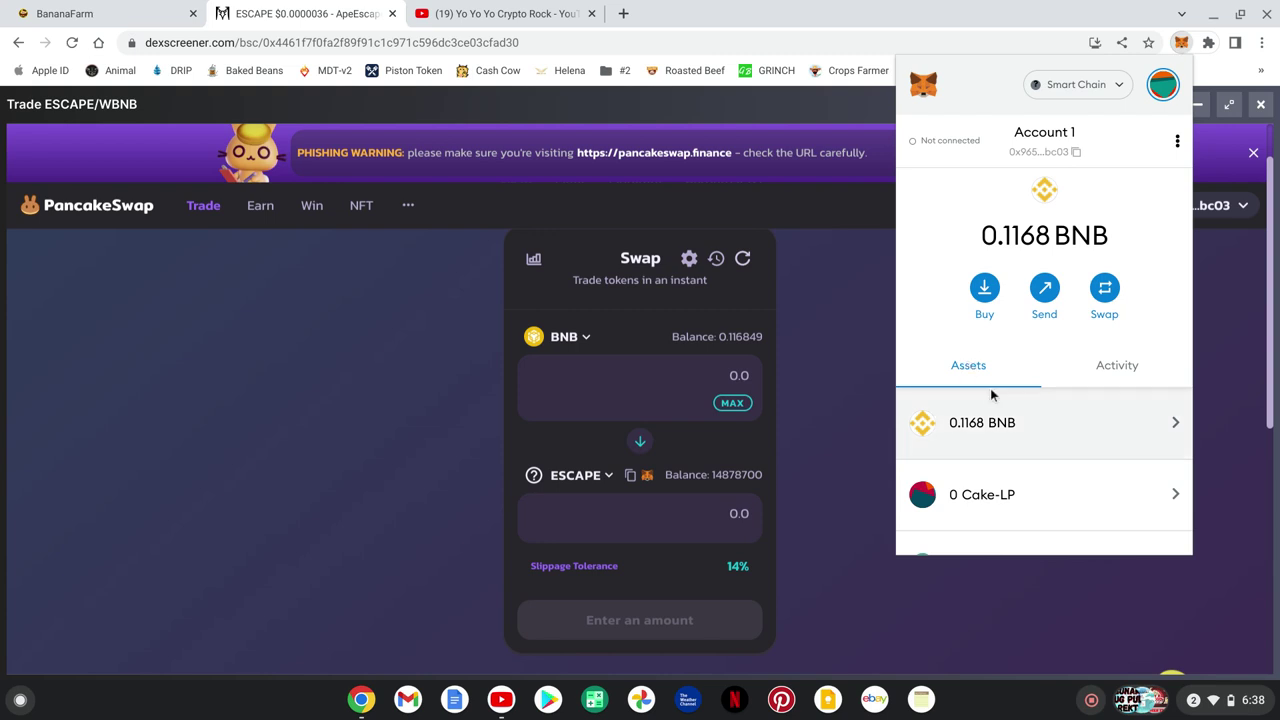
pyautogui.scroll(-5, 990, 388)
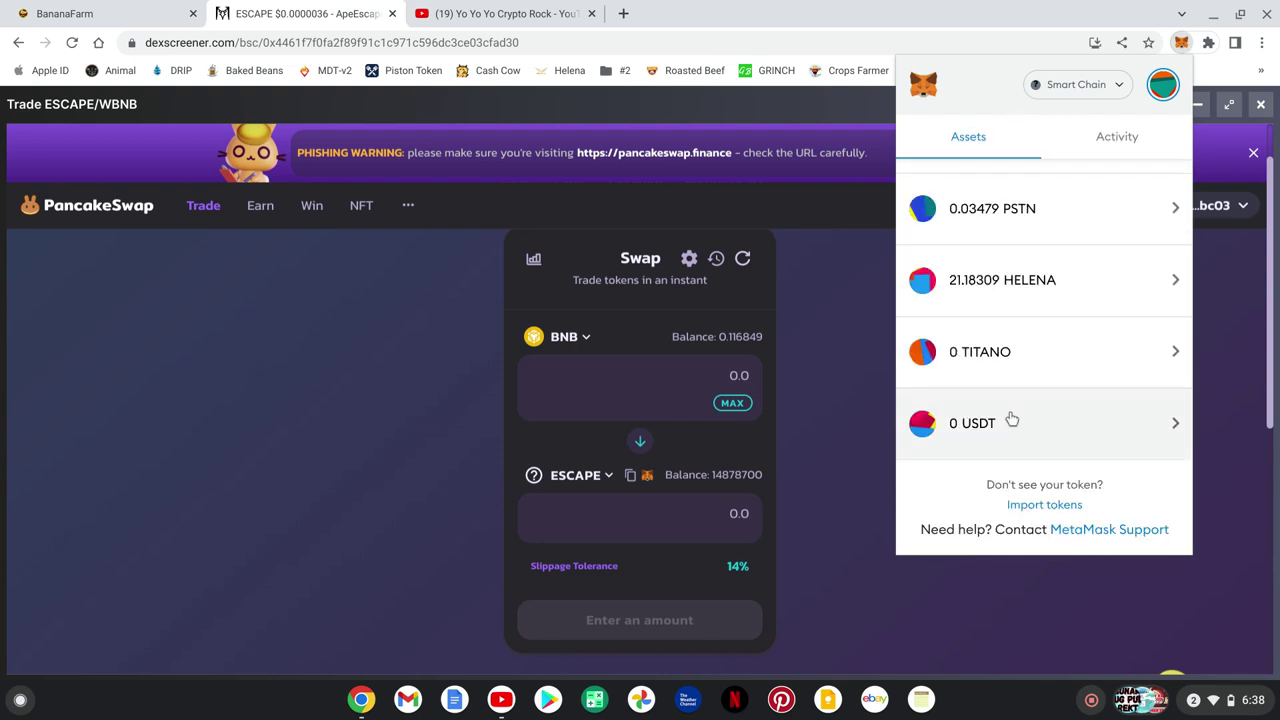
pyautogui.click(1042, 505)
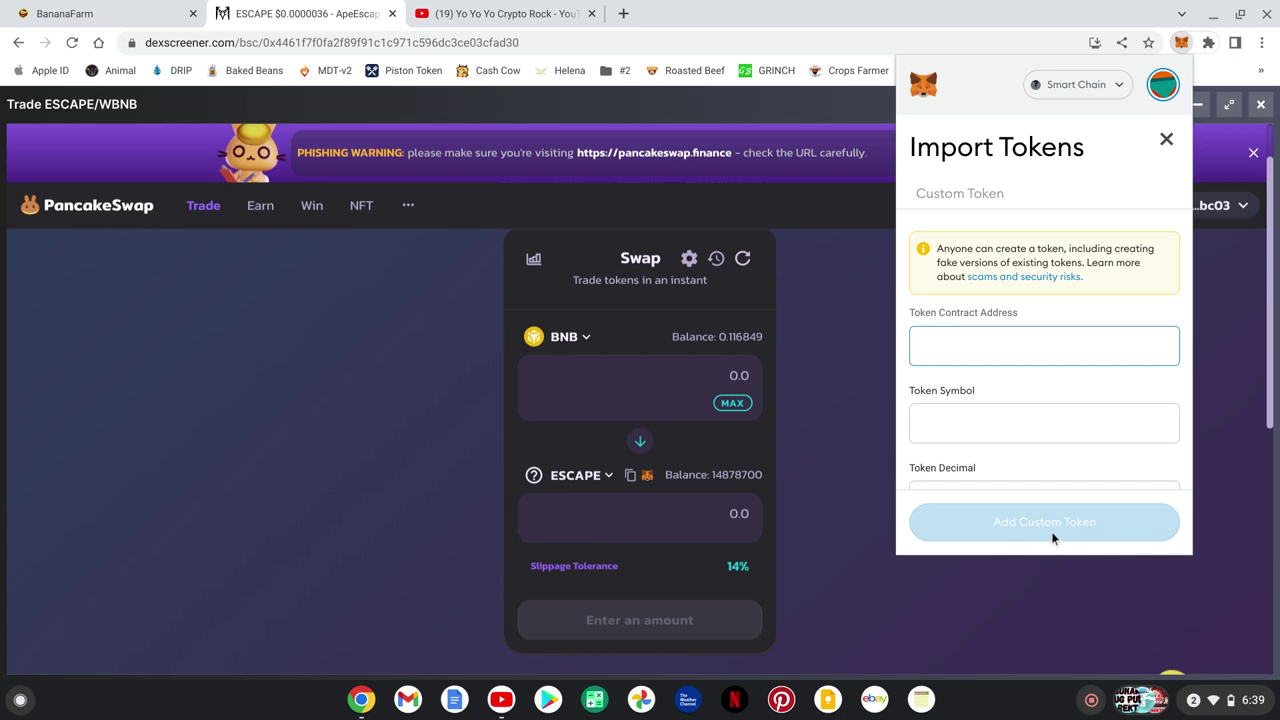
pyautogui.click(1166, 139)
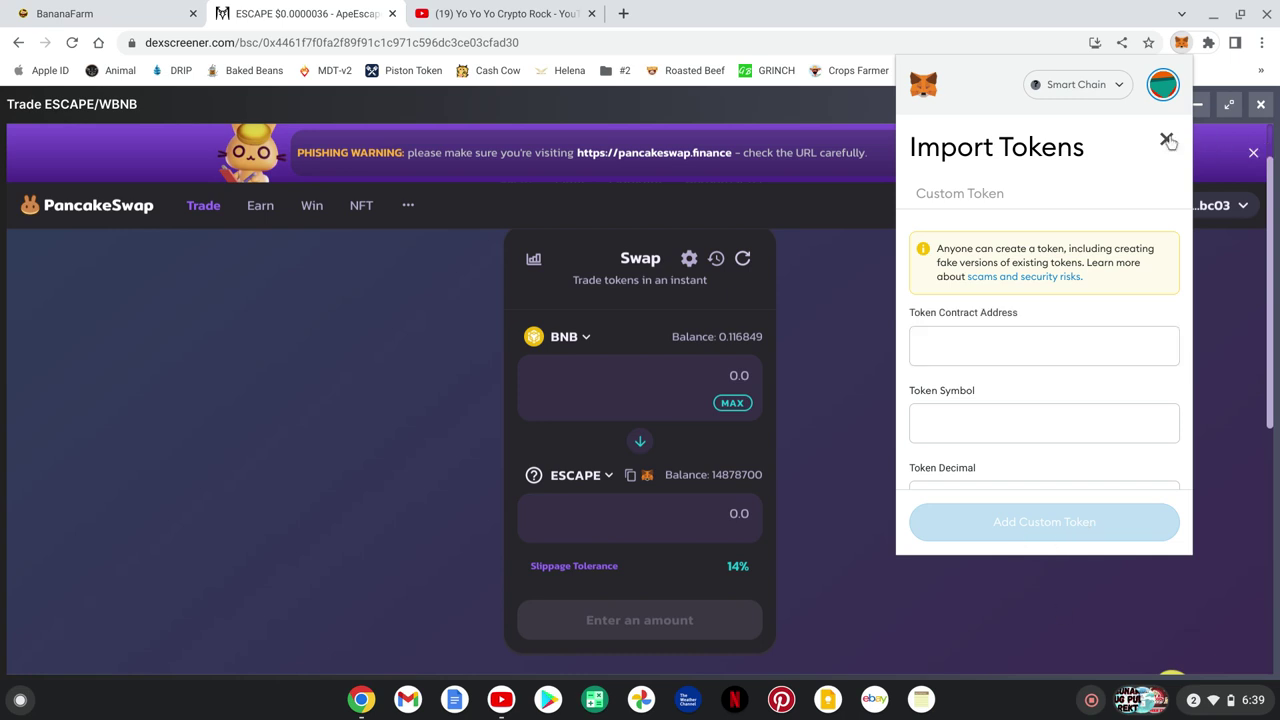
pyautogui.click(864, 508)
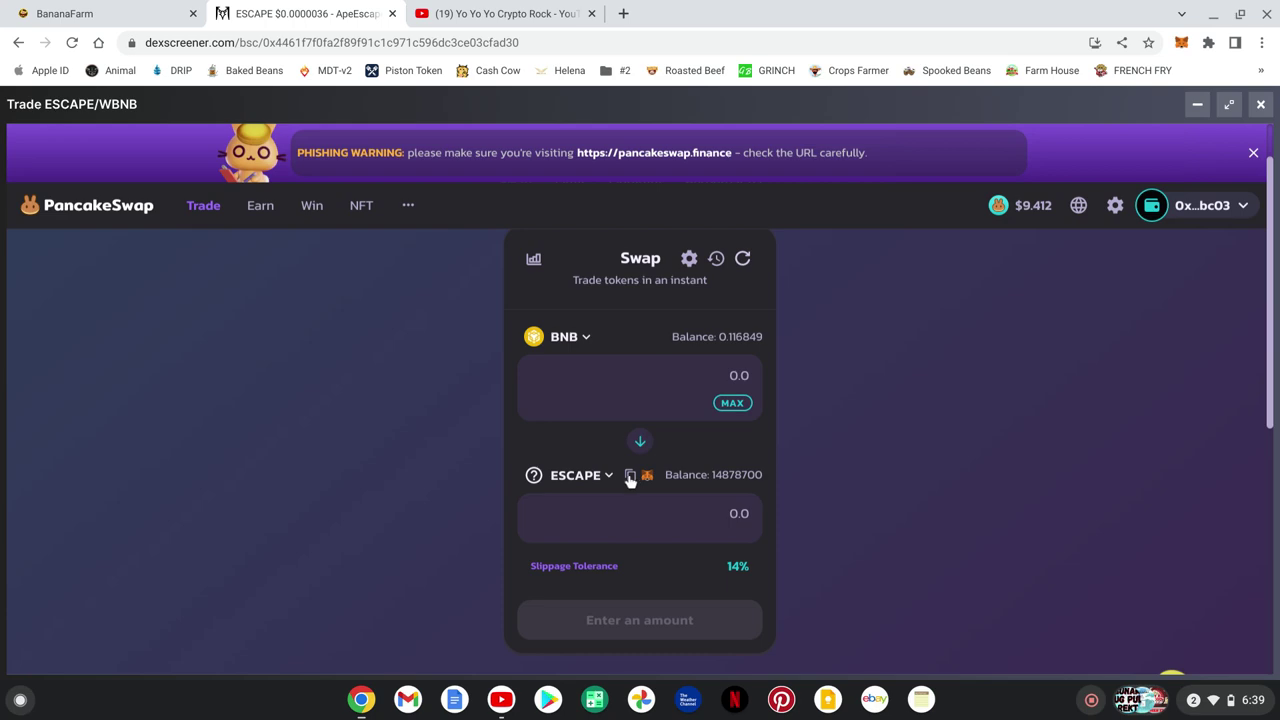
pyautogui.click(532, 479)
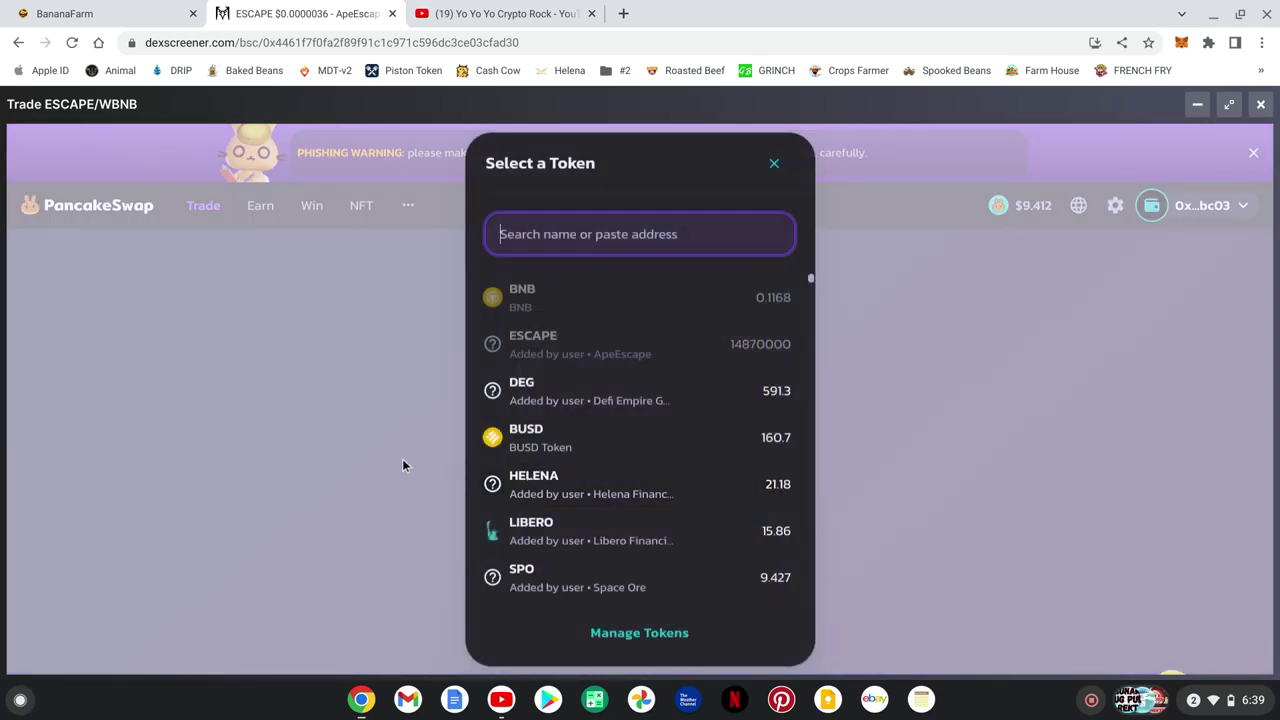
pyautogui.click(555, 347)
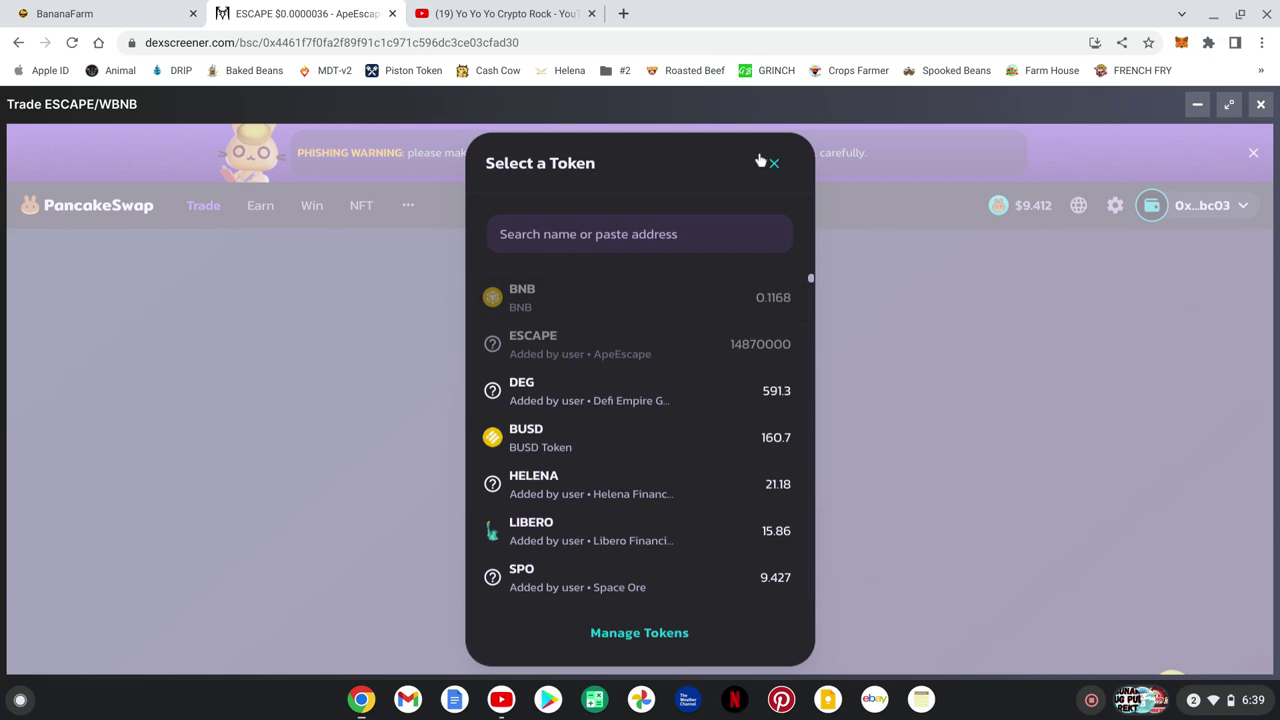
pyautogui.click(772, 164)
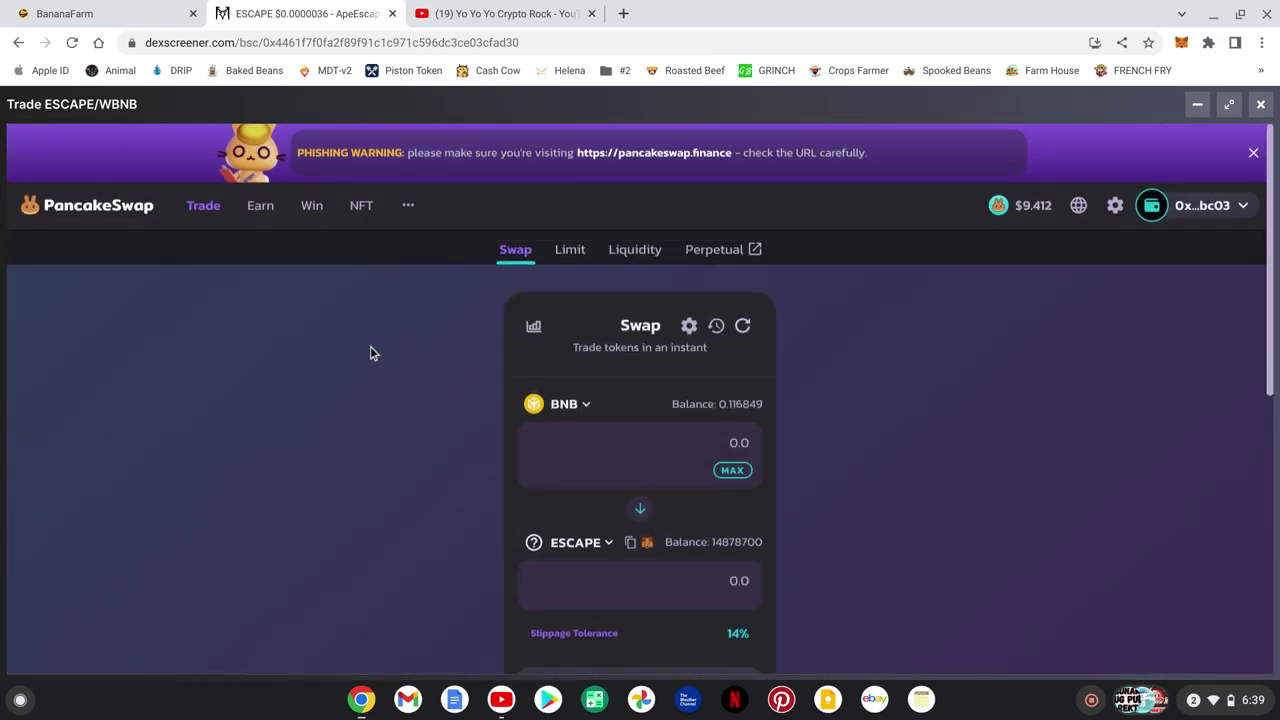
# Step: Switch back to BananaFarm showing 3470 apes, 0.27 BNB and a 915.35 BNB contract balance
pyautogui.click(143, 19)
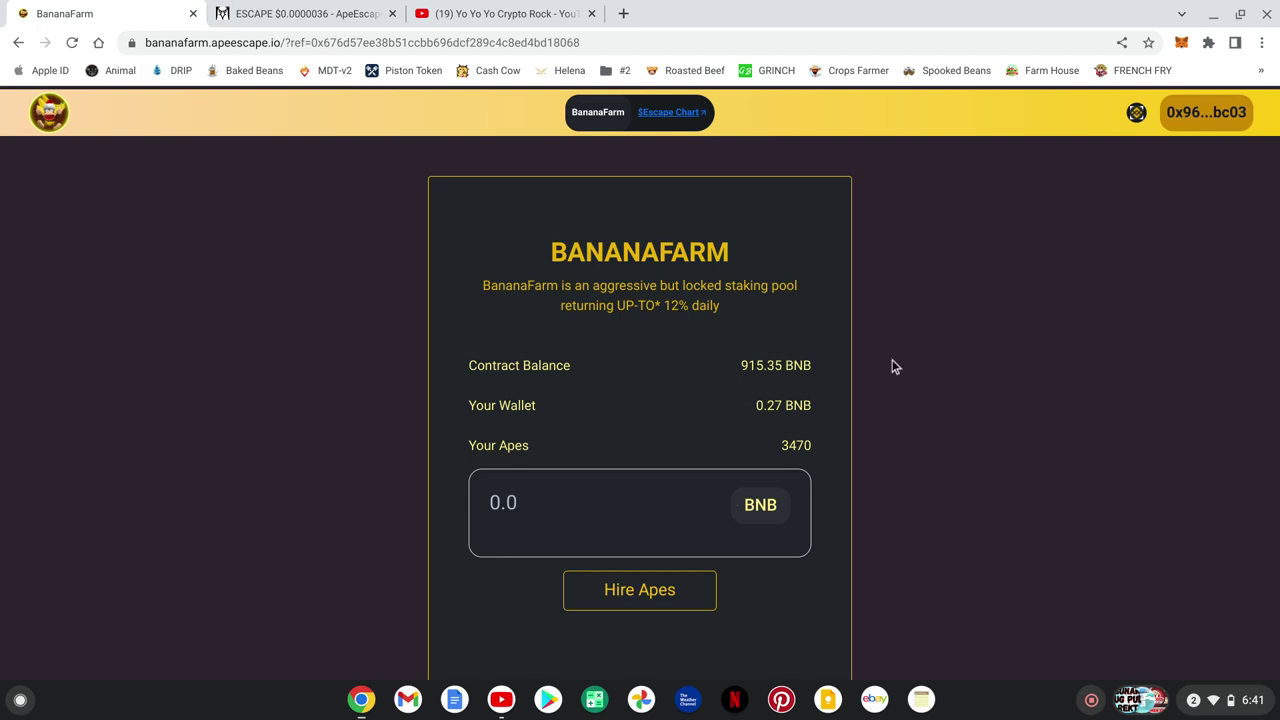
pyautogui.click(545, 17)
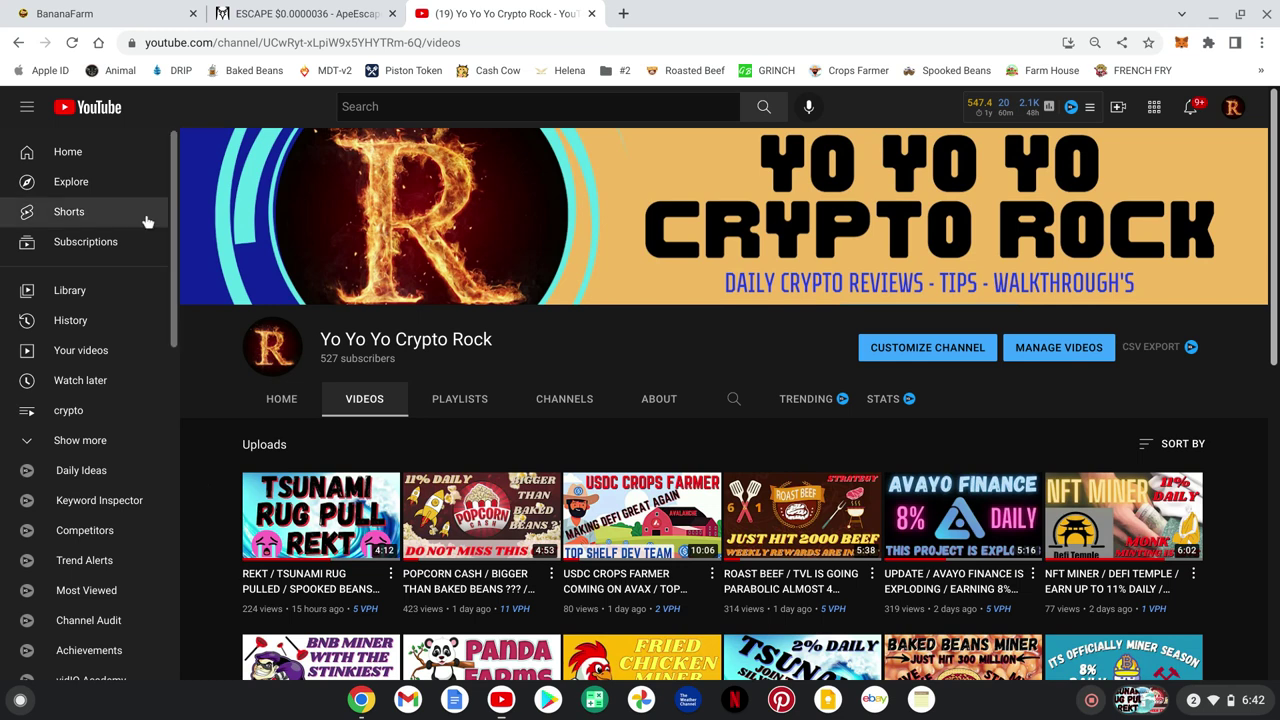
pyautogui.click(136, 12)
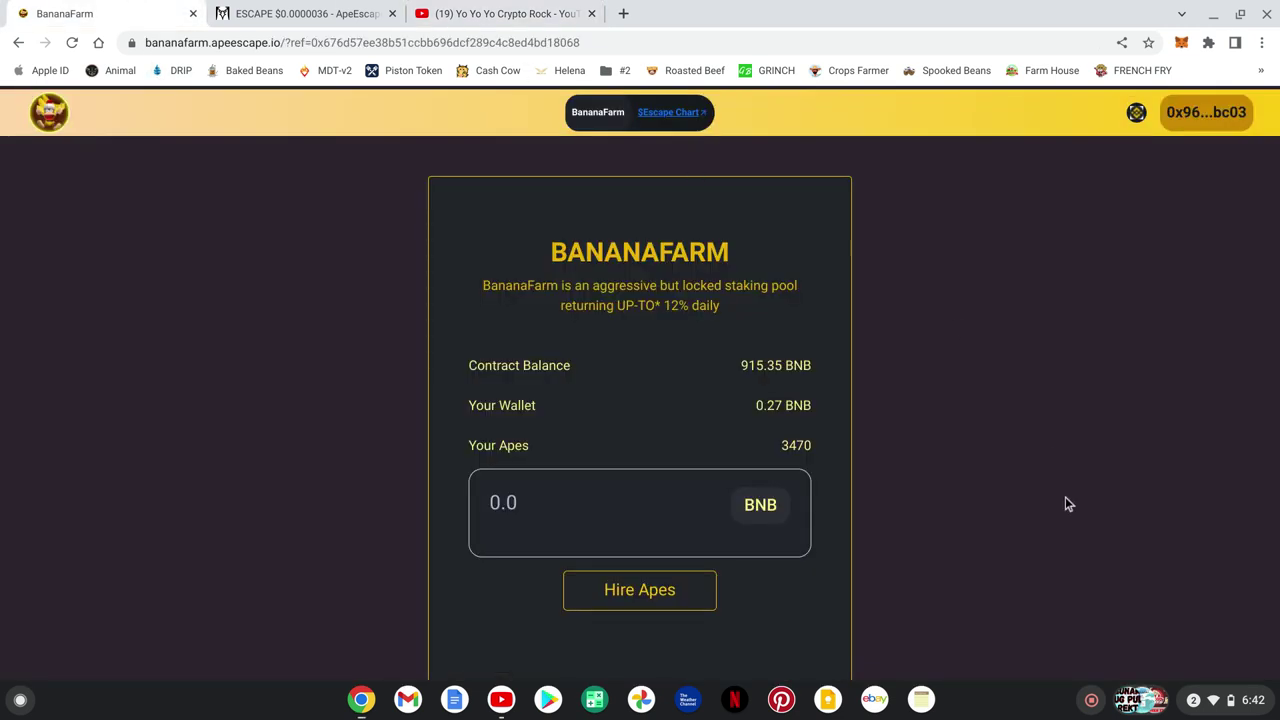